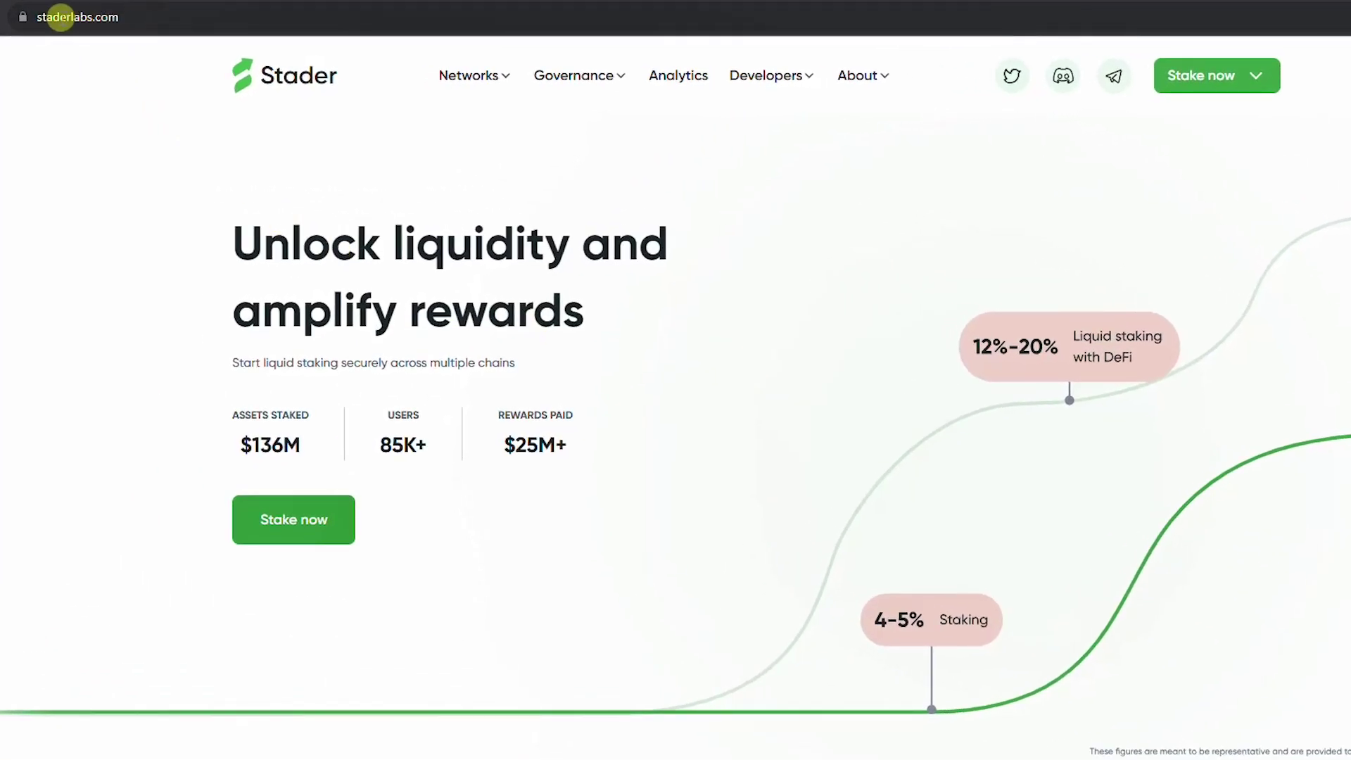
Open the BNB staking page, accept the Terms of Service and connect the MetaMask account to Stader.
click(1244, 78)
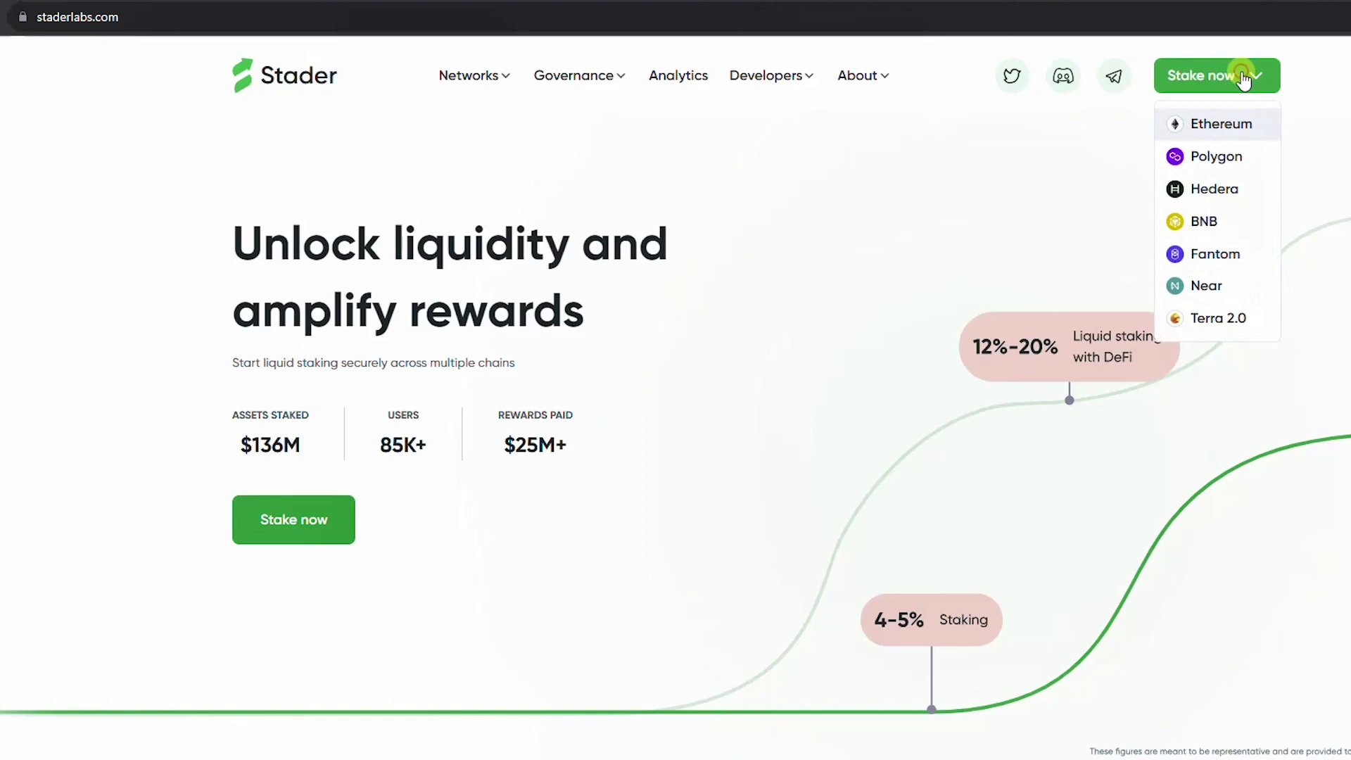
click(1244, 227)
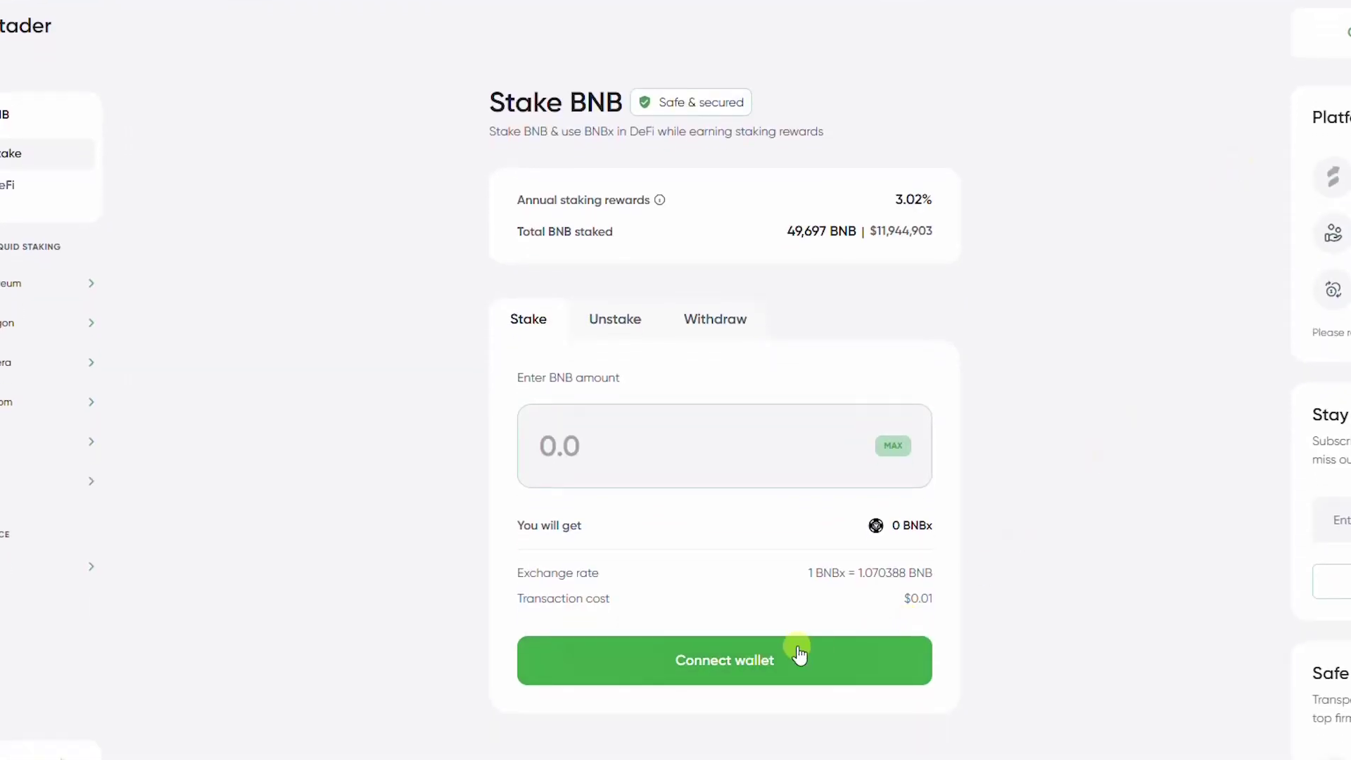
click(725, 674)
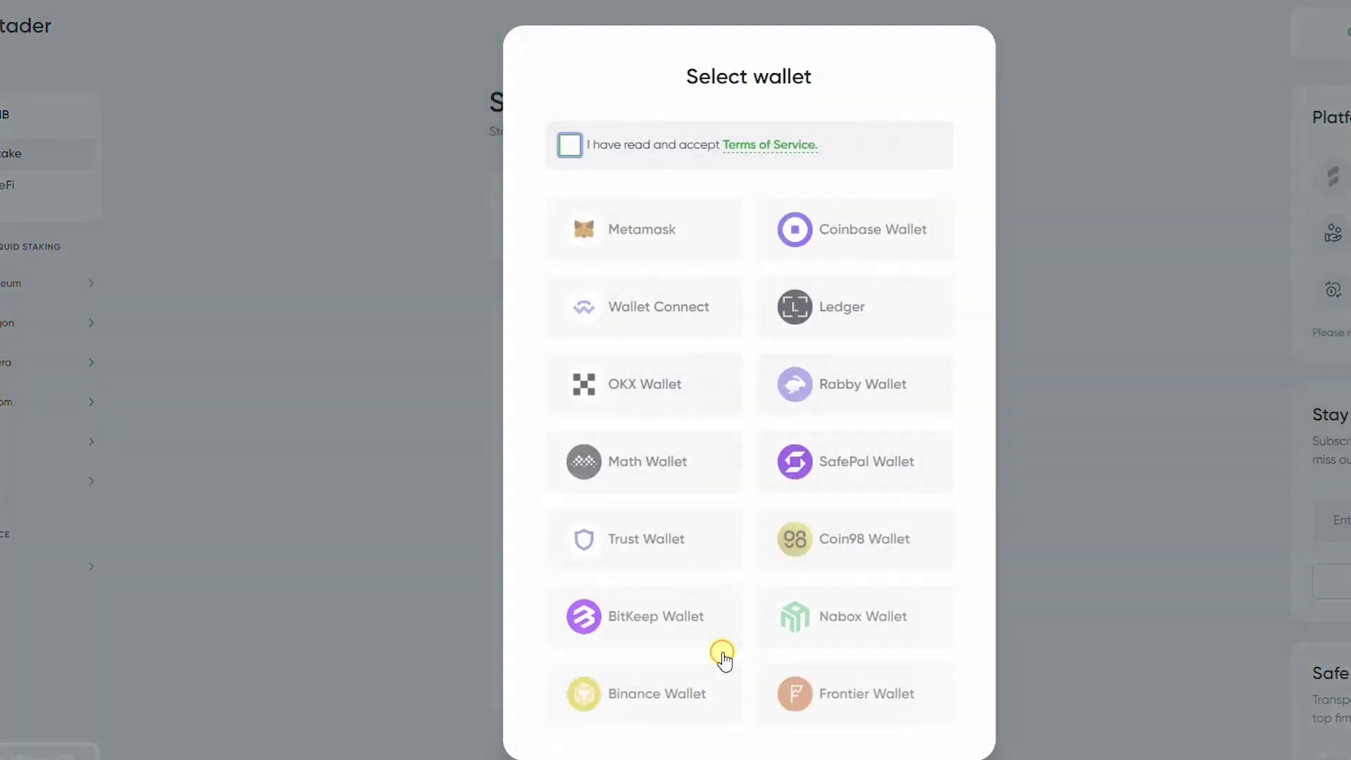
click(575, 149)
click(633, 227)
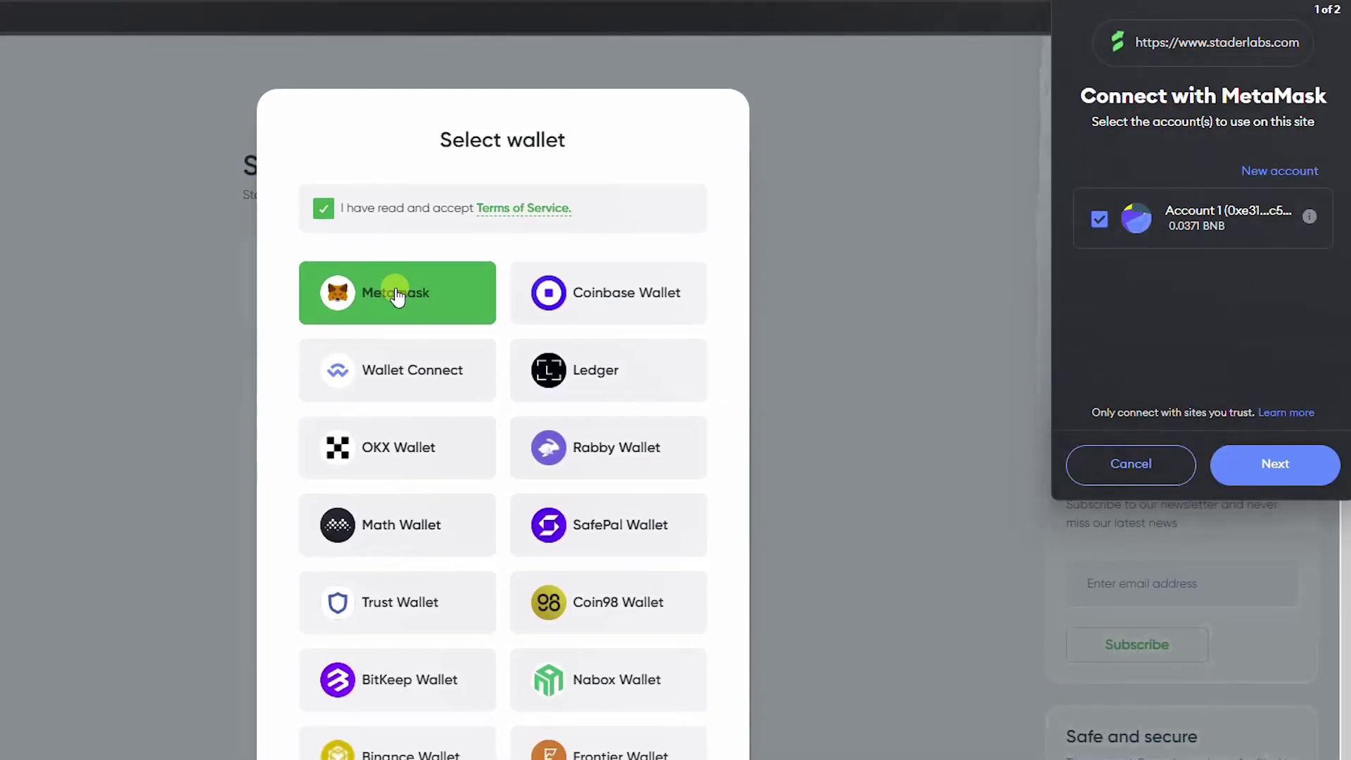
click(1276, 463)
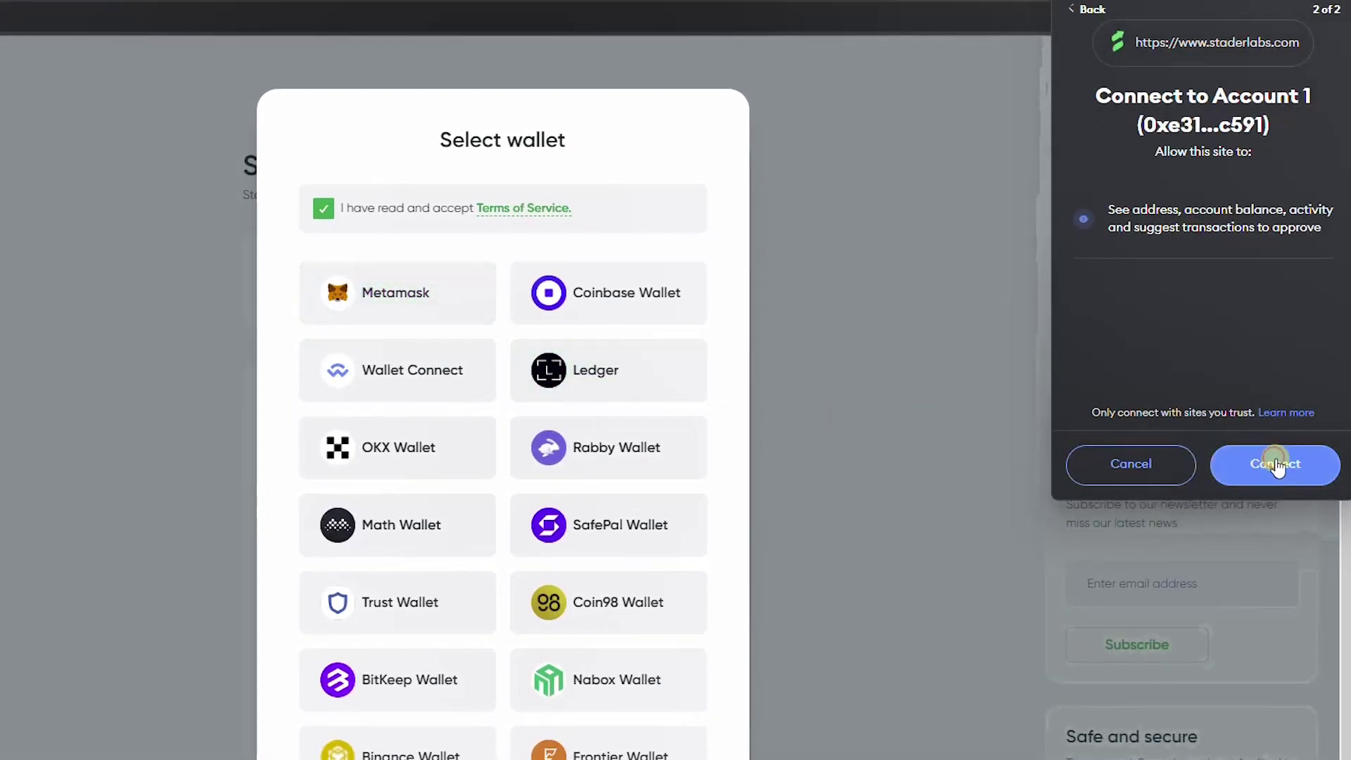
click(1276, 464)
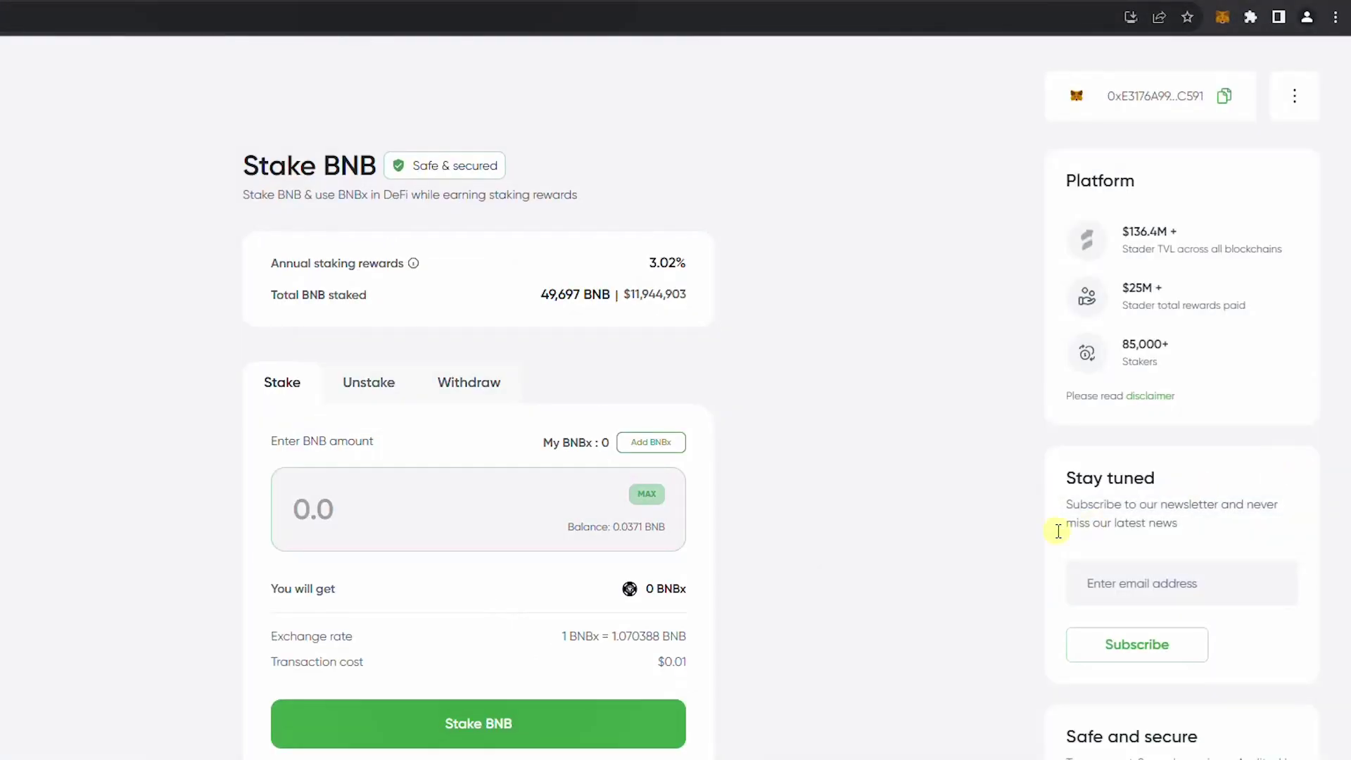
Stake 0.005 BNB for BNBx, confirm the deposit in MetaMask and dismiss the transaction notice.
click(406, 505)
text(0.005)
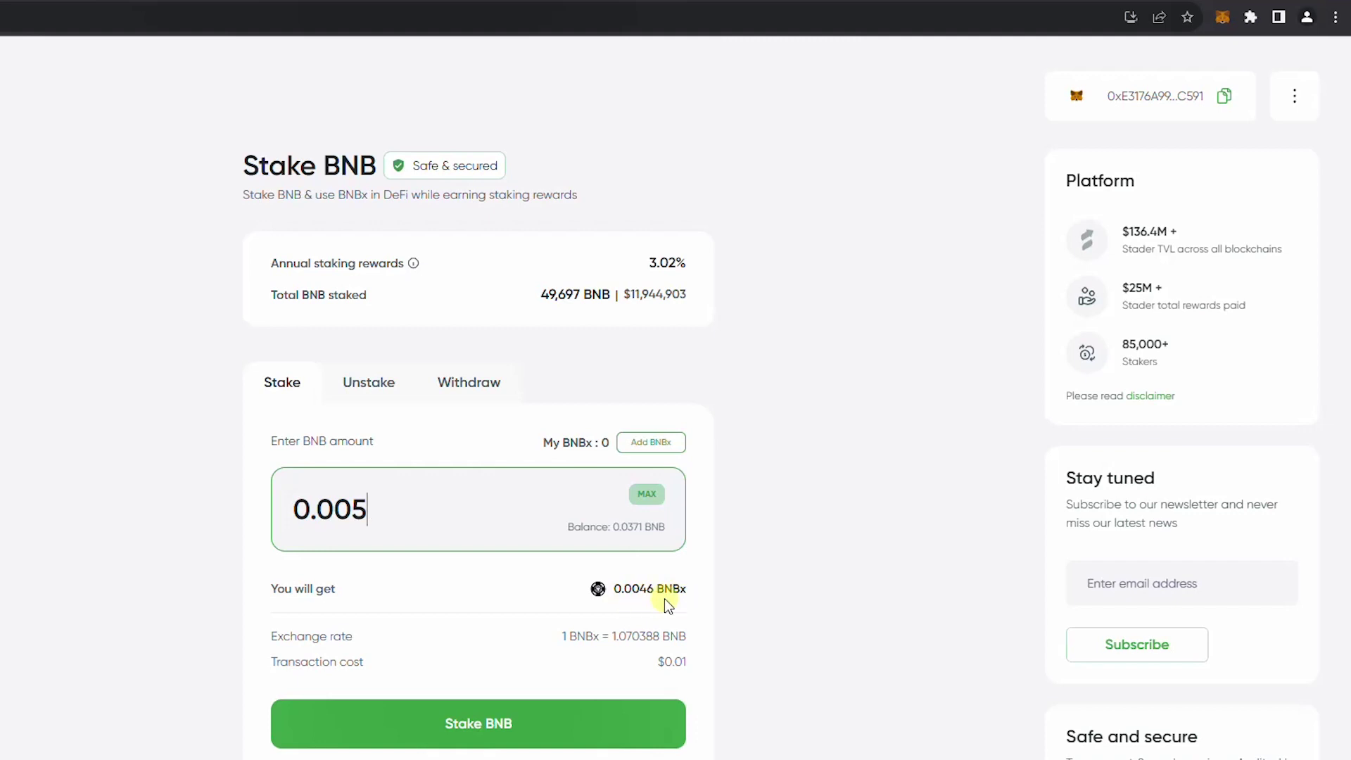
click(468, 719)
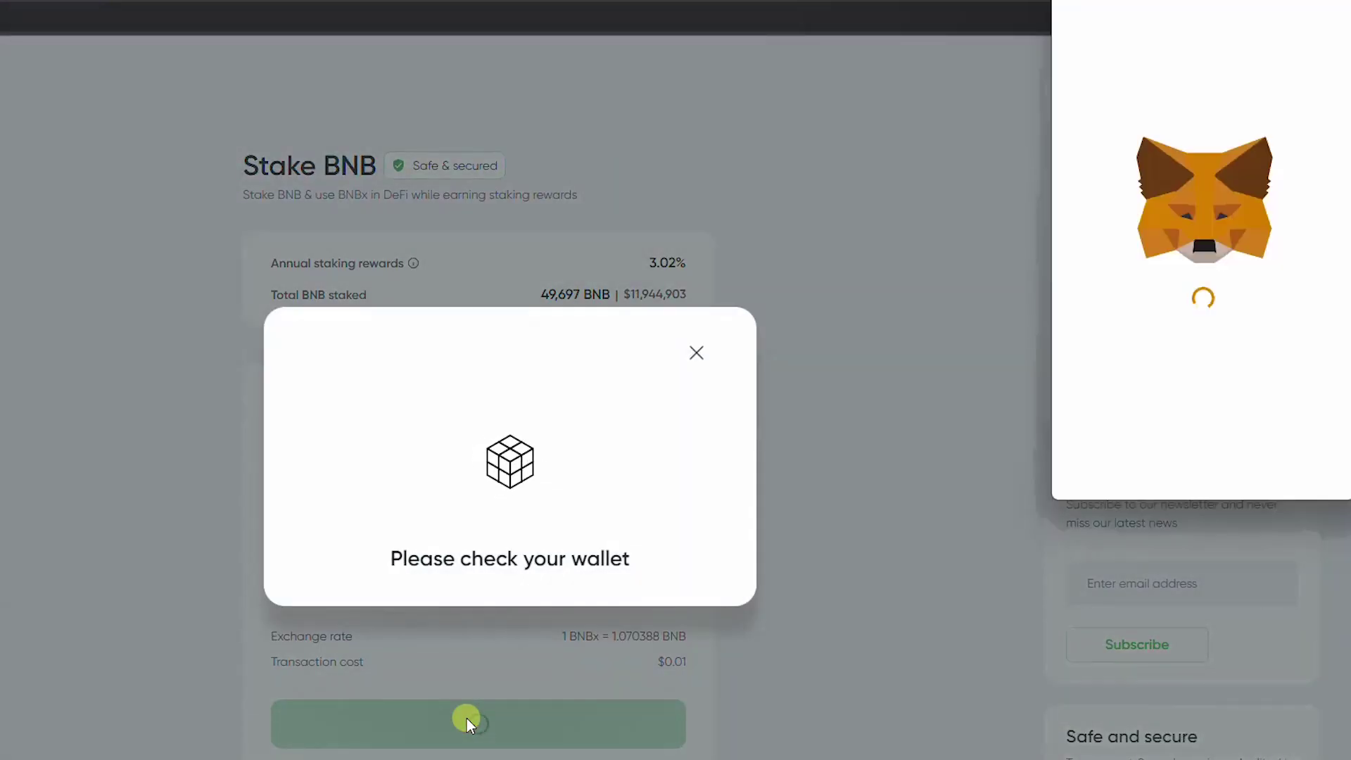
scroll(1233, 357, down, 1)
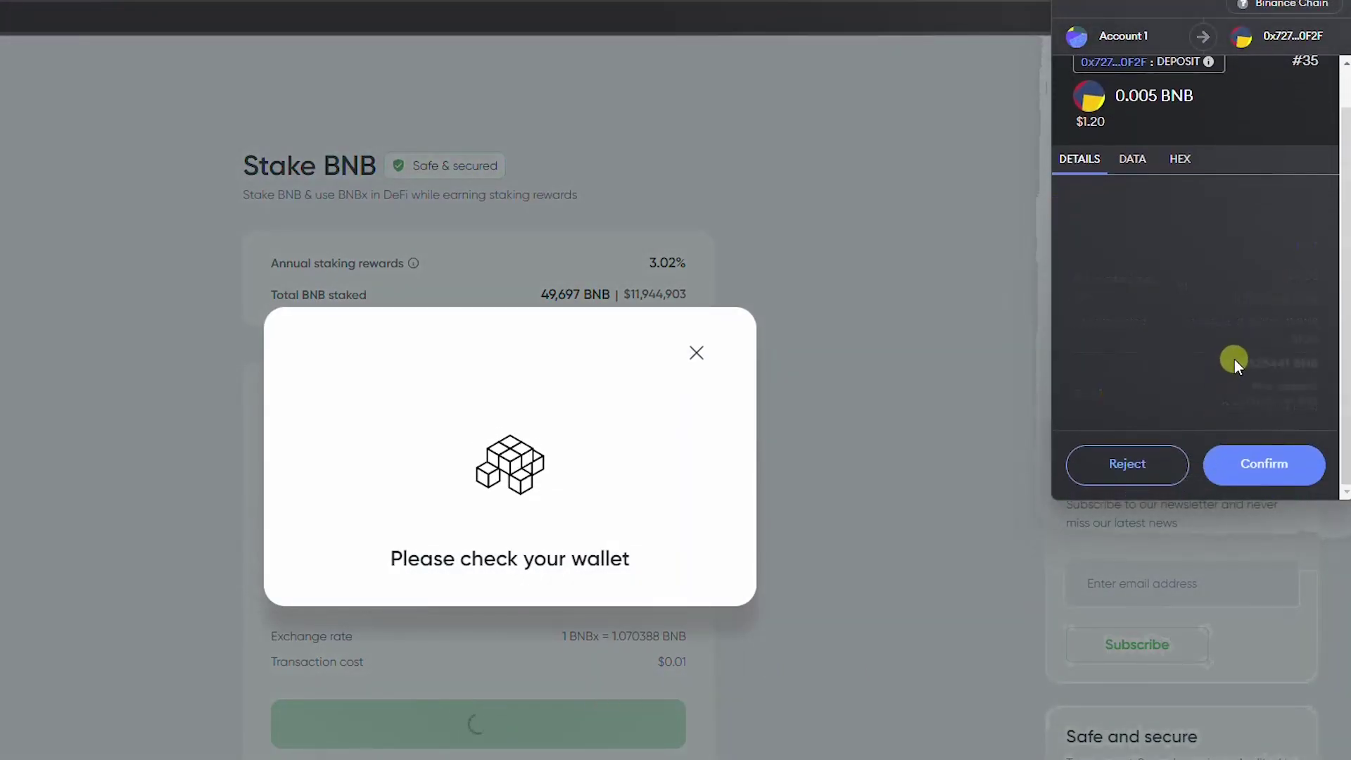
click(1264, 465)
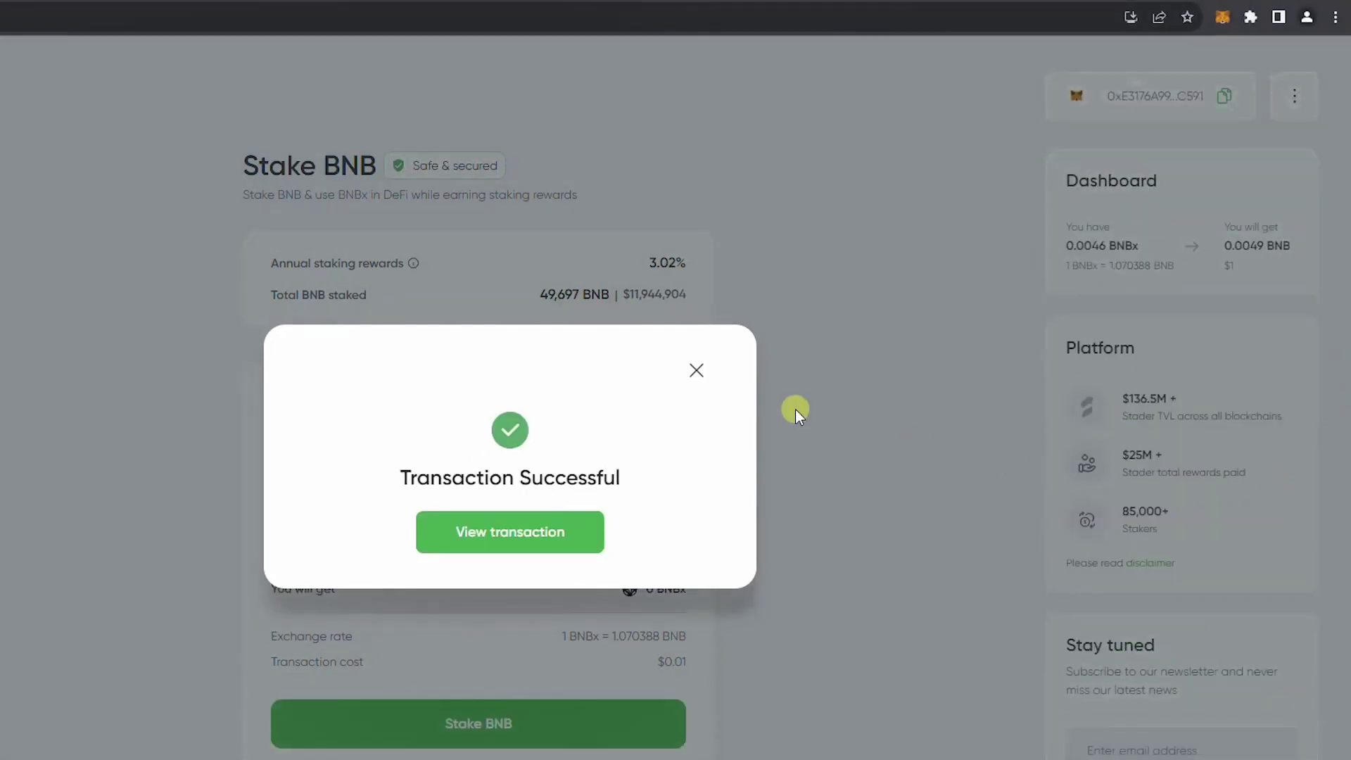
click(696, 371)
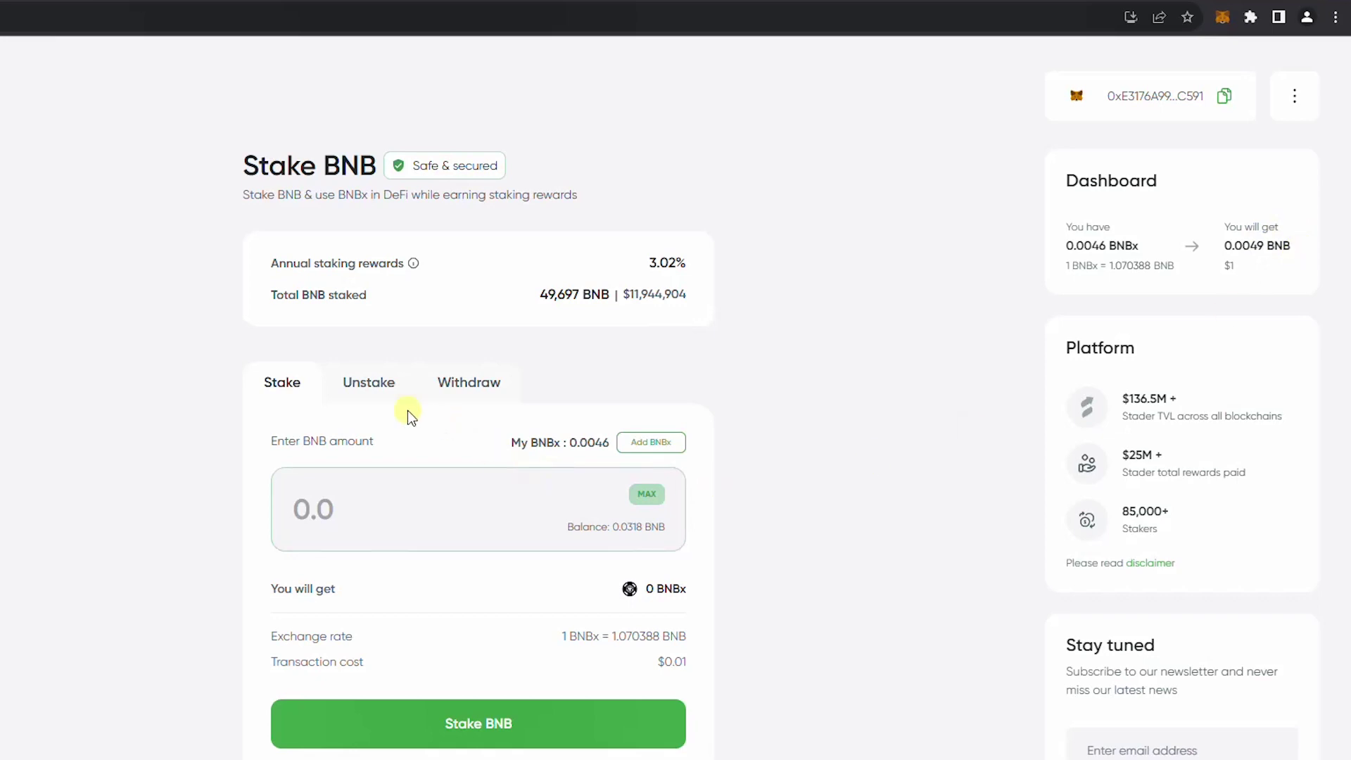
Preview unstaking the maximum available BNBx balance without submitting the request.
click(375, 391)
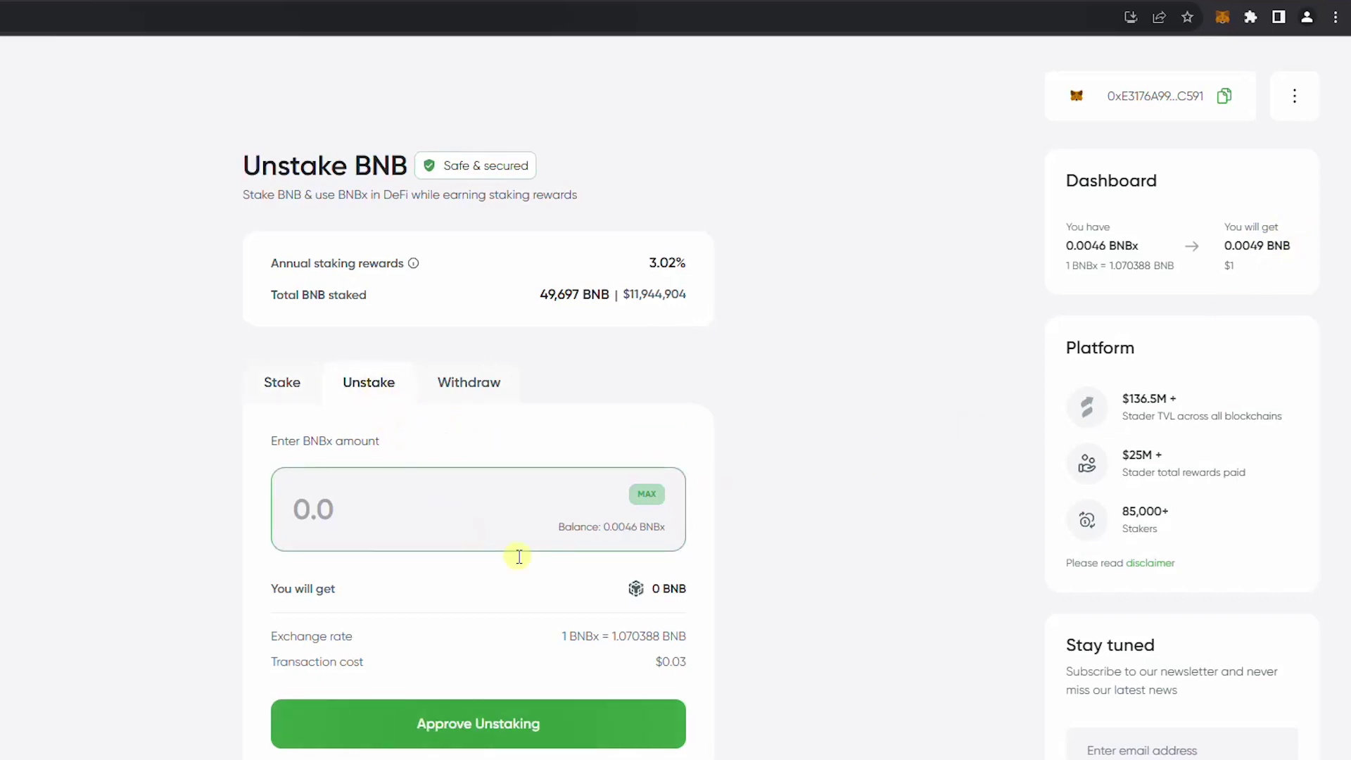
click(645, 493)
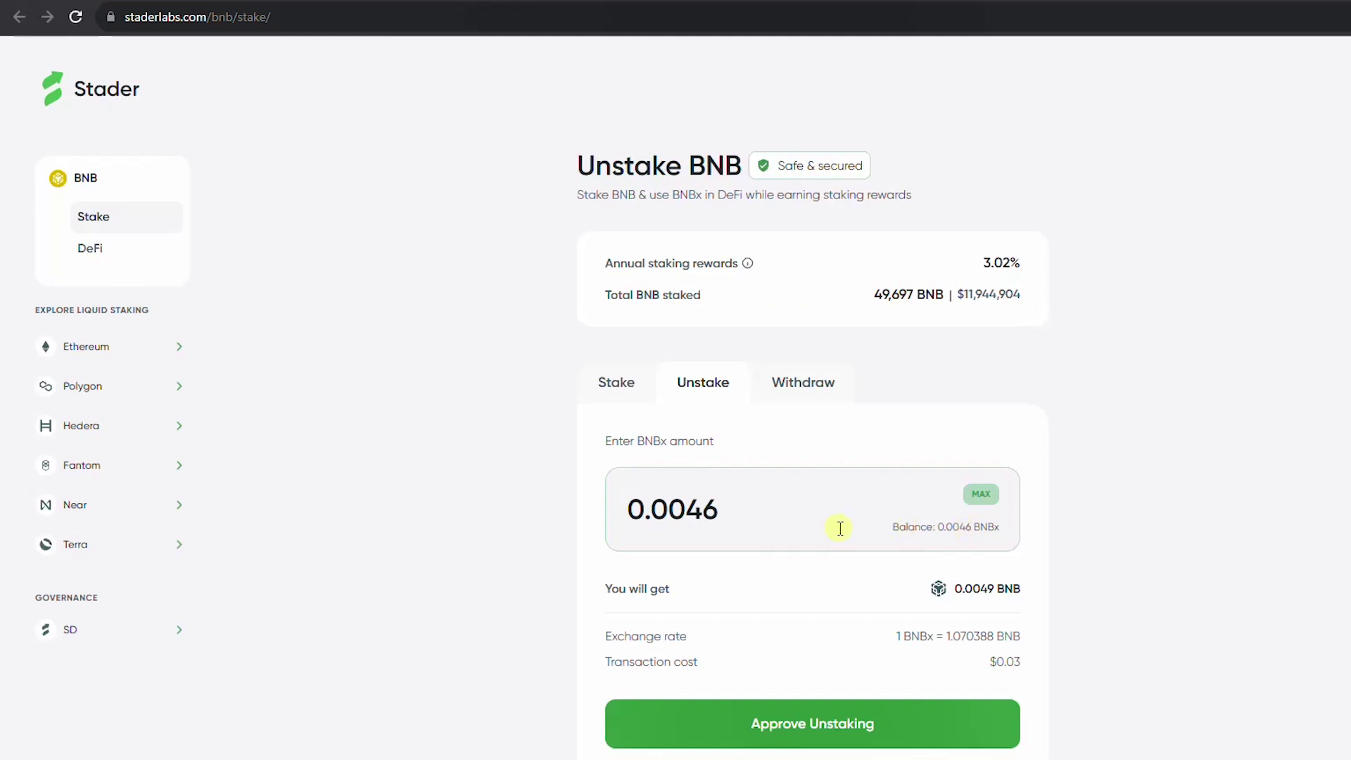
Open Stader's BNB DeFi opportunities and follow the add-liquidity link for Thena's trending BNBx - BNB pool.
click(100, 252)
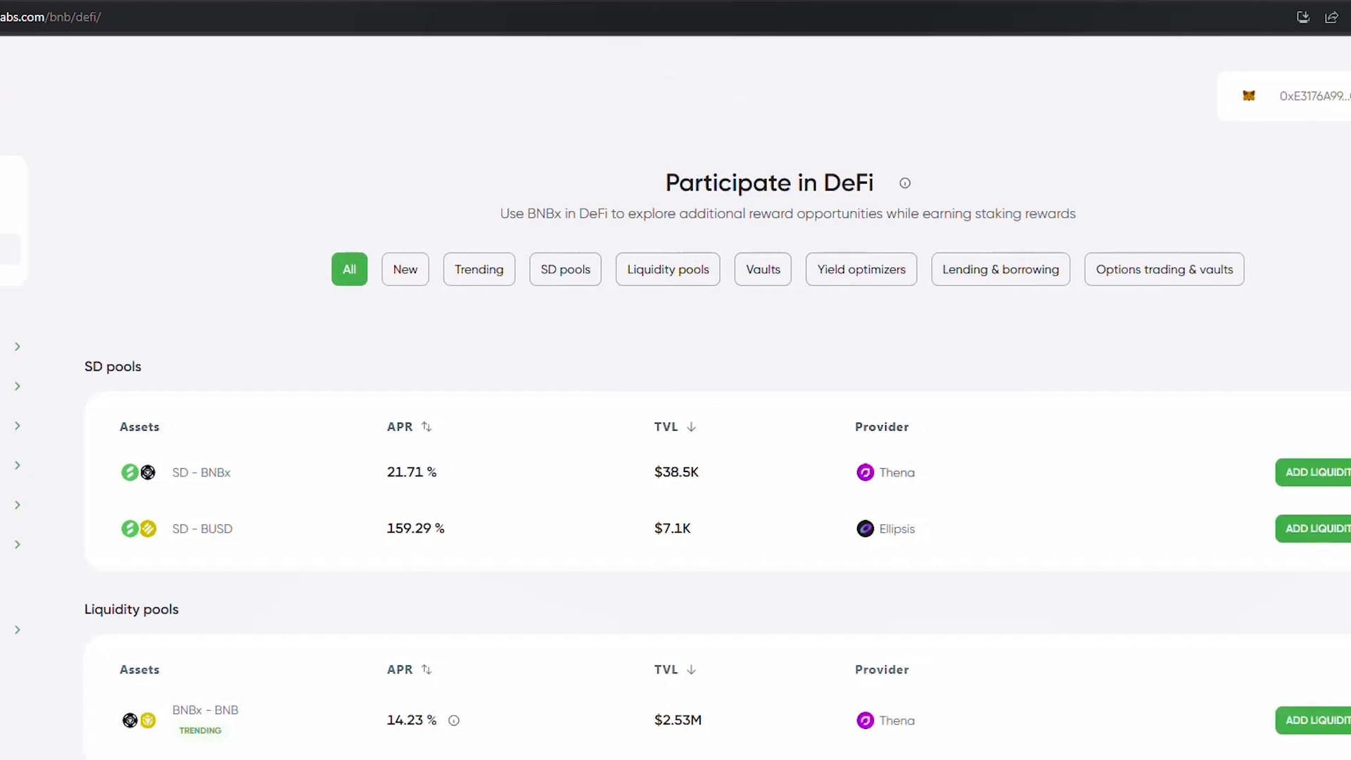
scroll(1115, 555, down, 4)
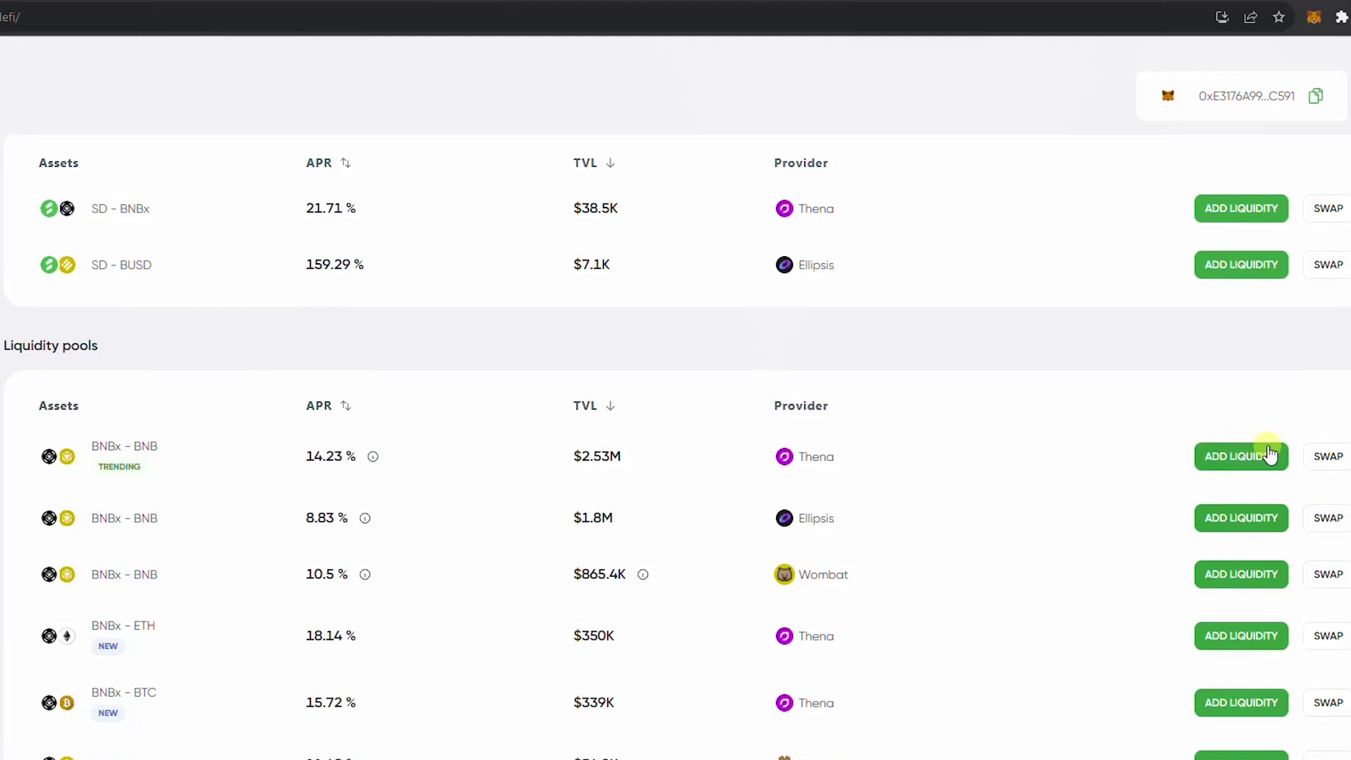
click(1270, 456)
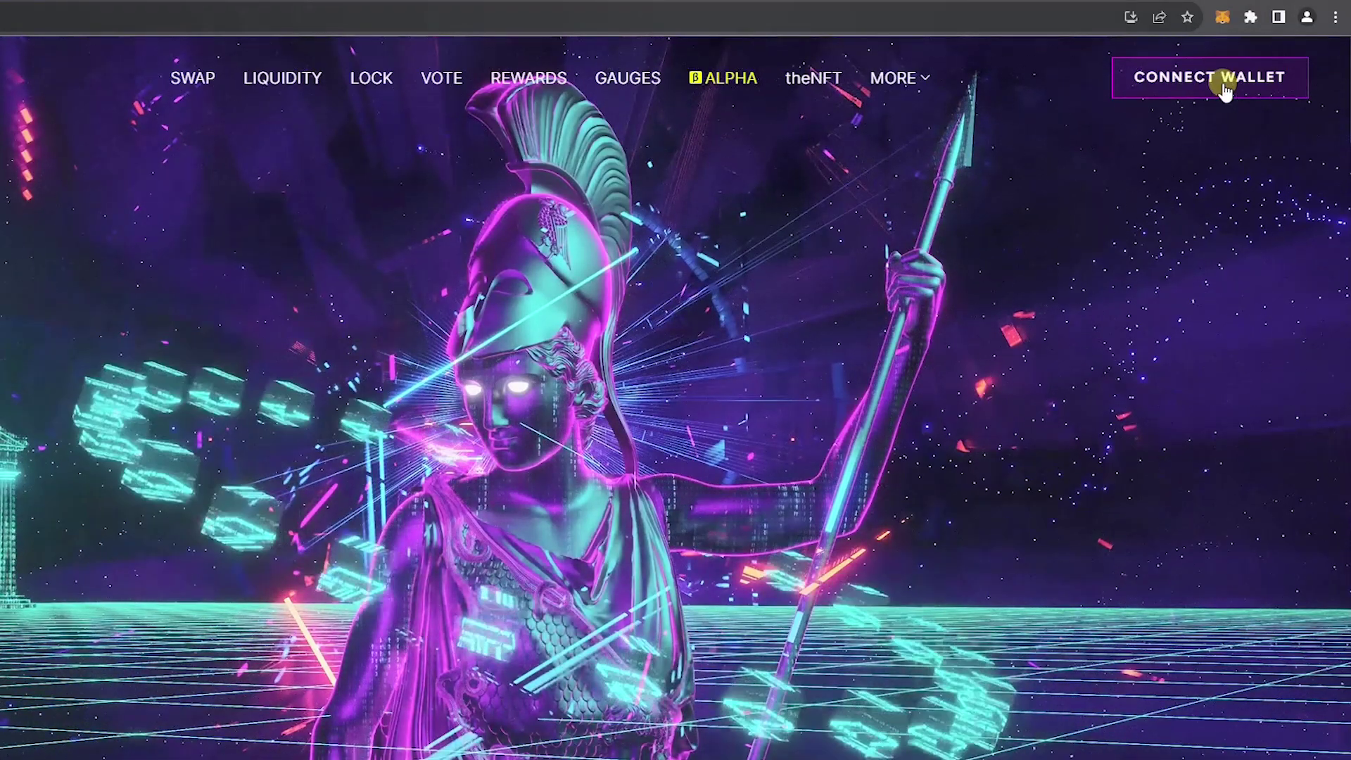
Connect the MetaMask account to the Thena site and grant the requested access.
click(1224, 90)
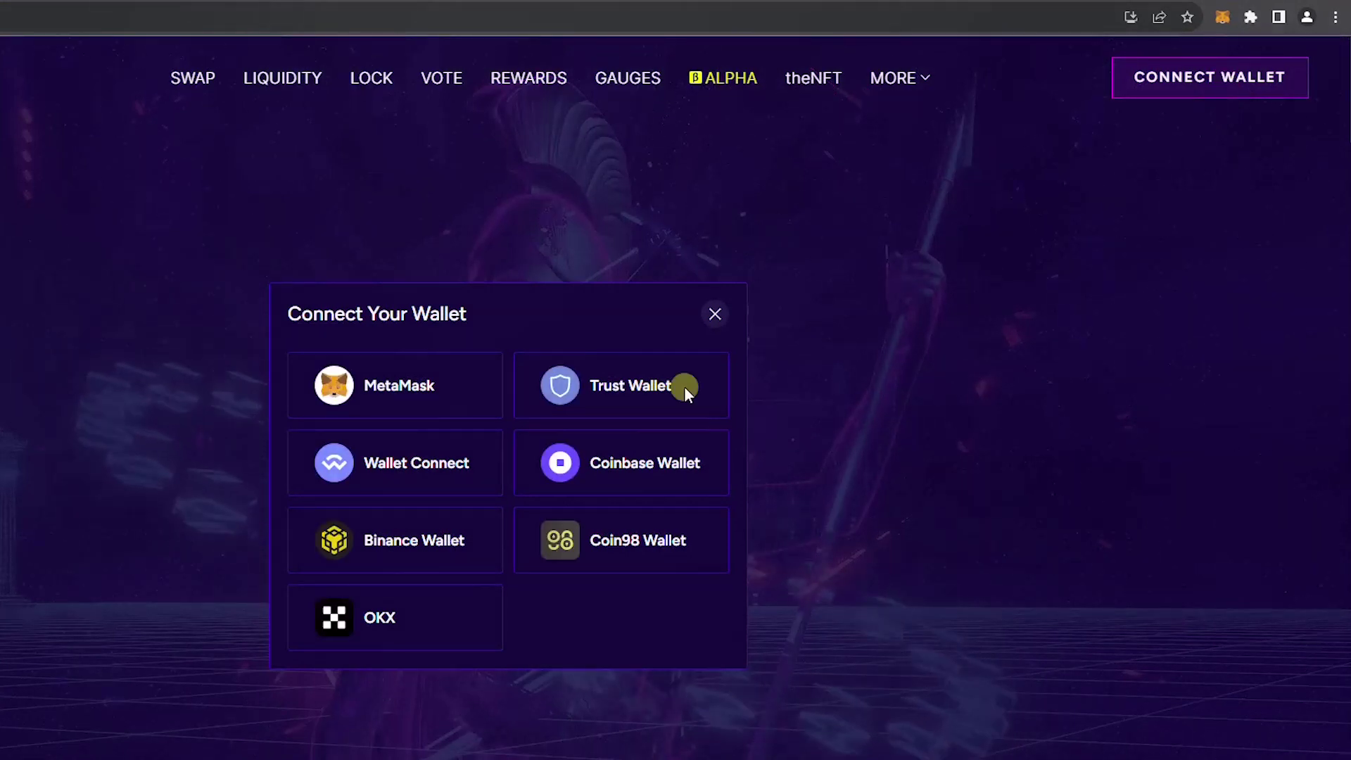
click(421, 392)
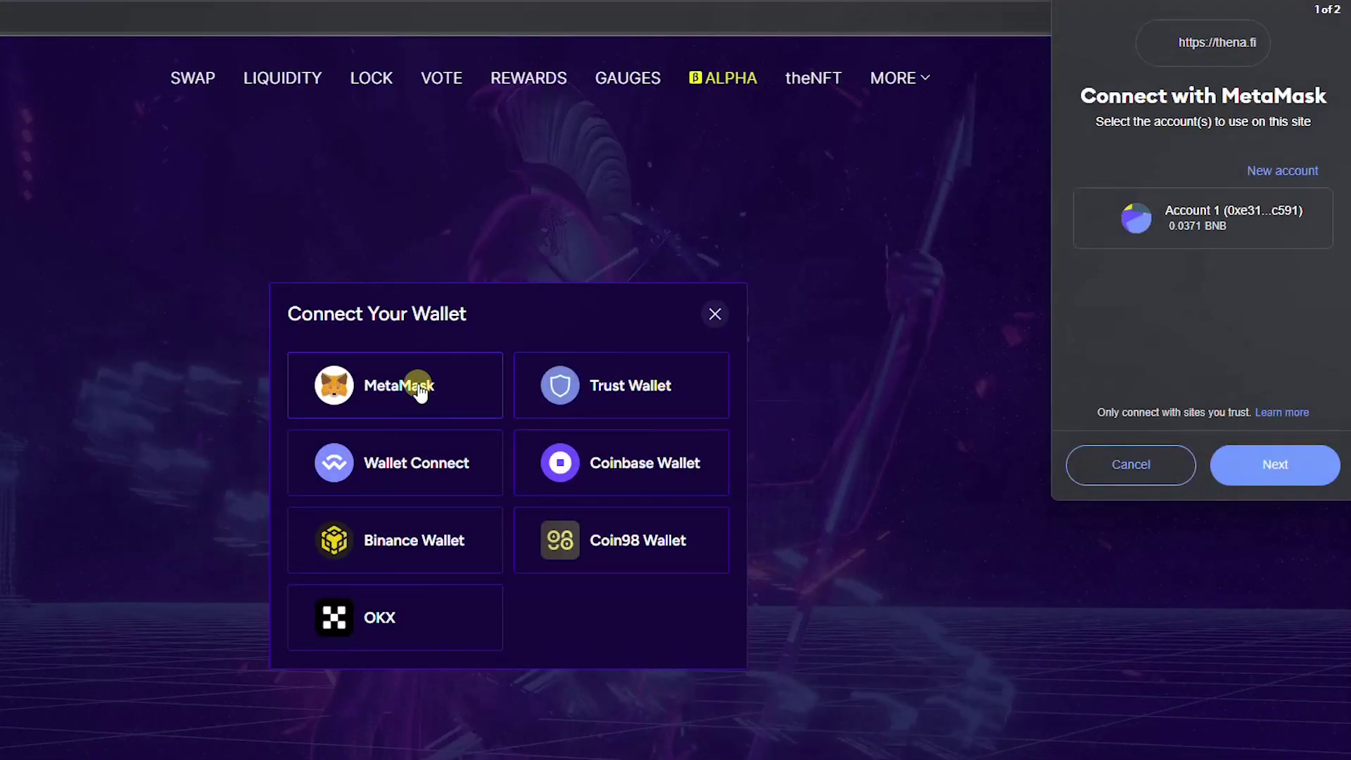
click(1270, 468)
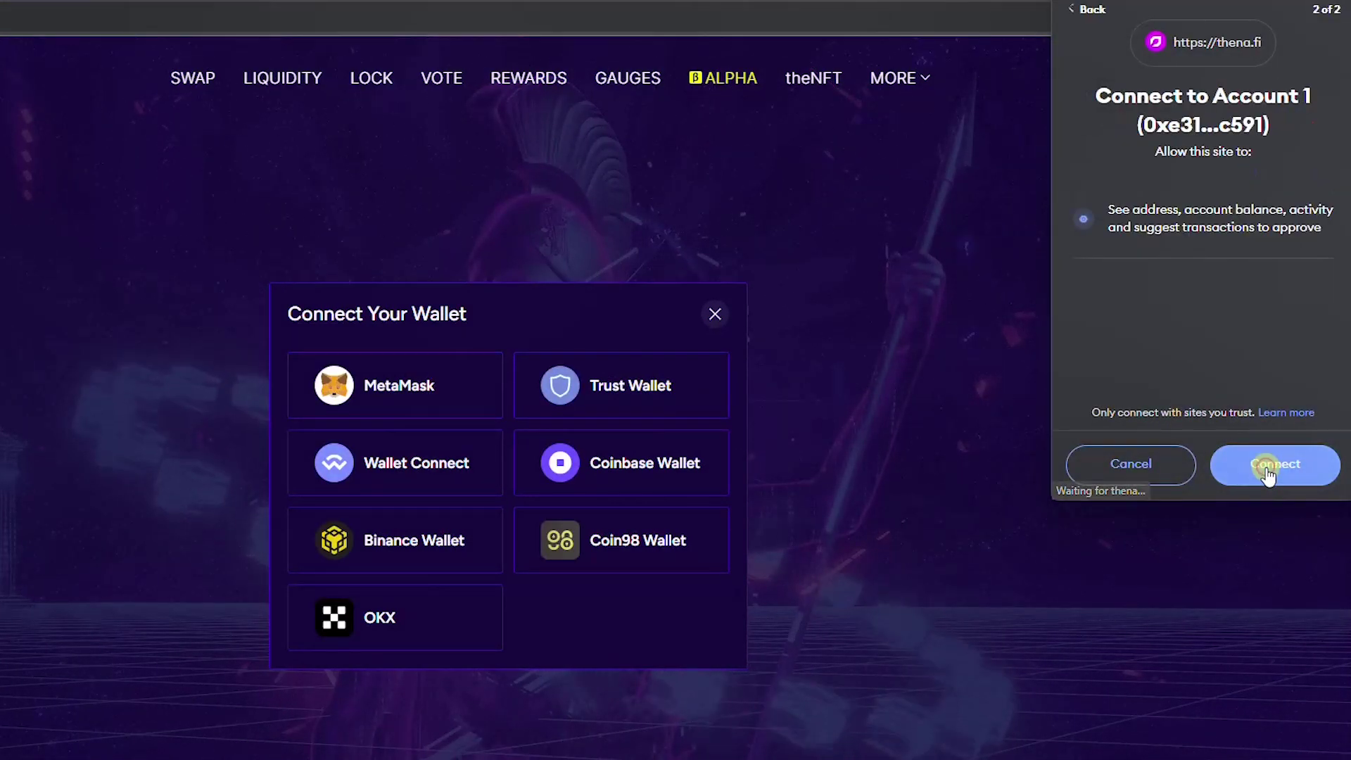
click(1266, 470)
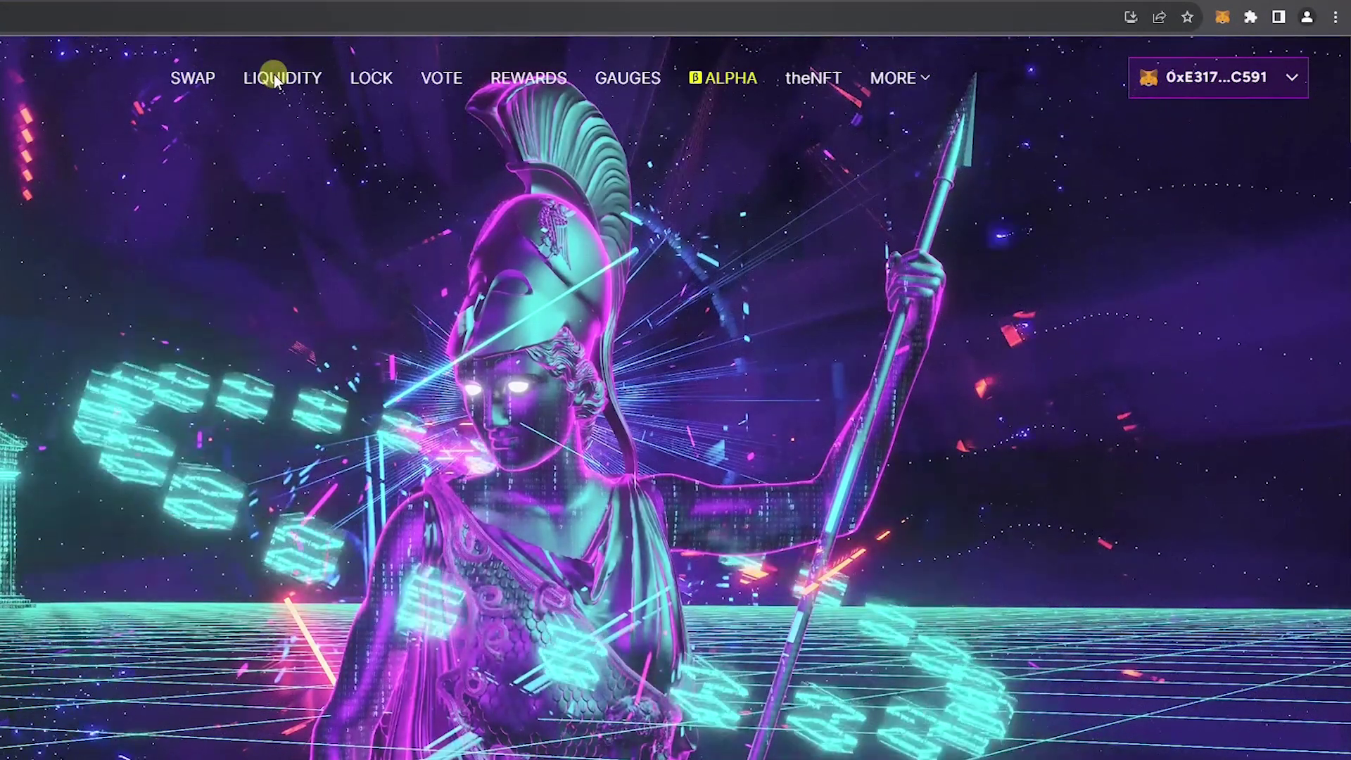
Search Thena's liquidity pools for BNBx and open the Supply Liquidity form for the correlated BNBx/BNB pool.
click(276, 79)
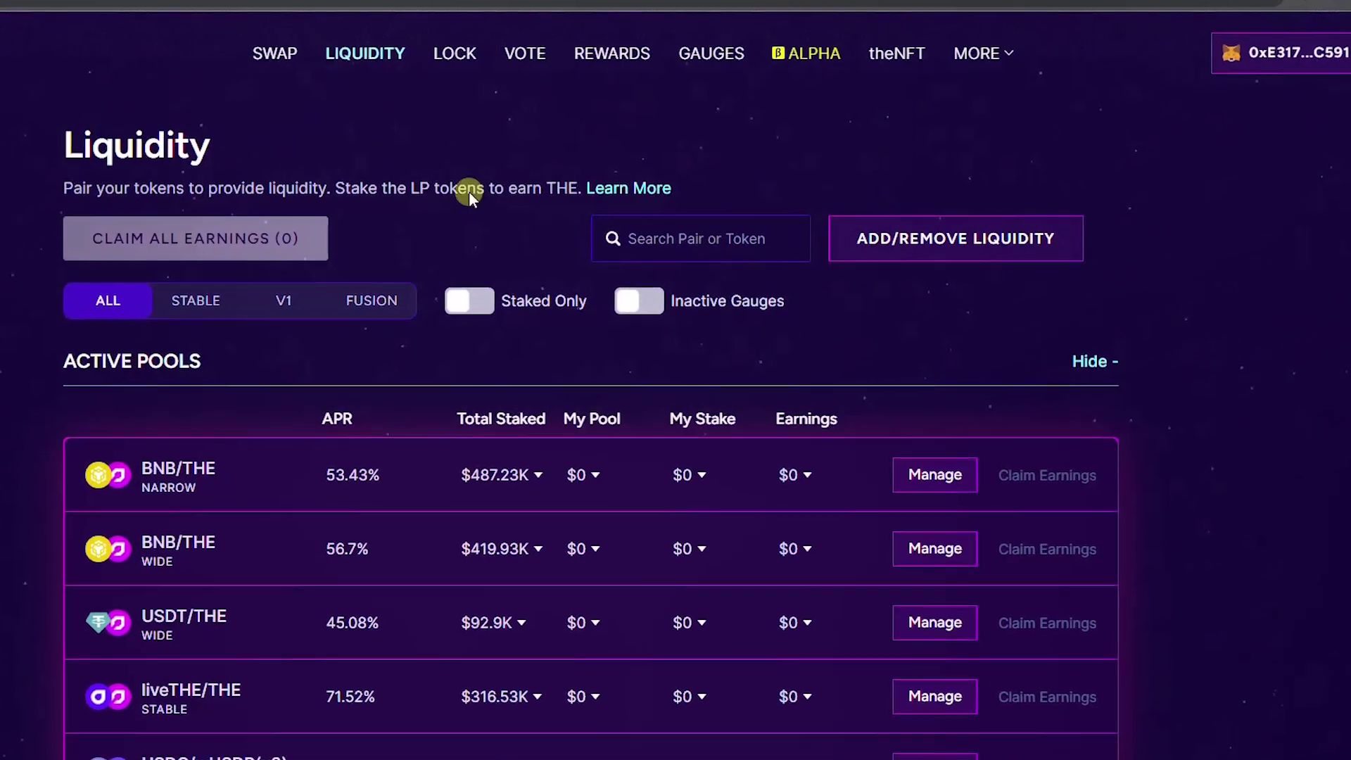
scroll(816, 130, down, 1)
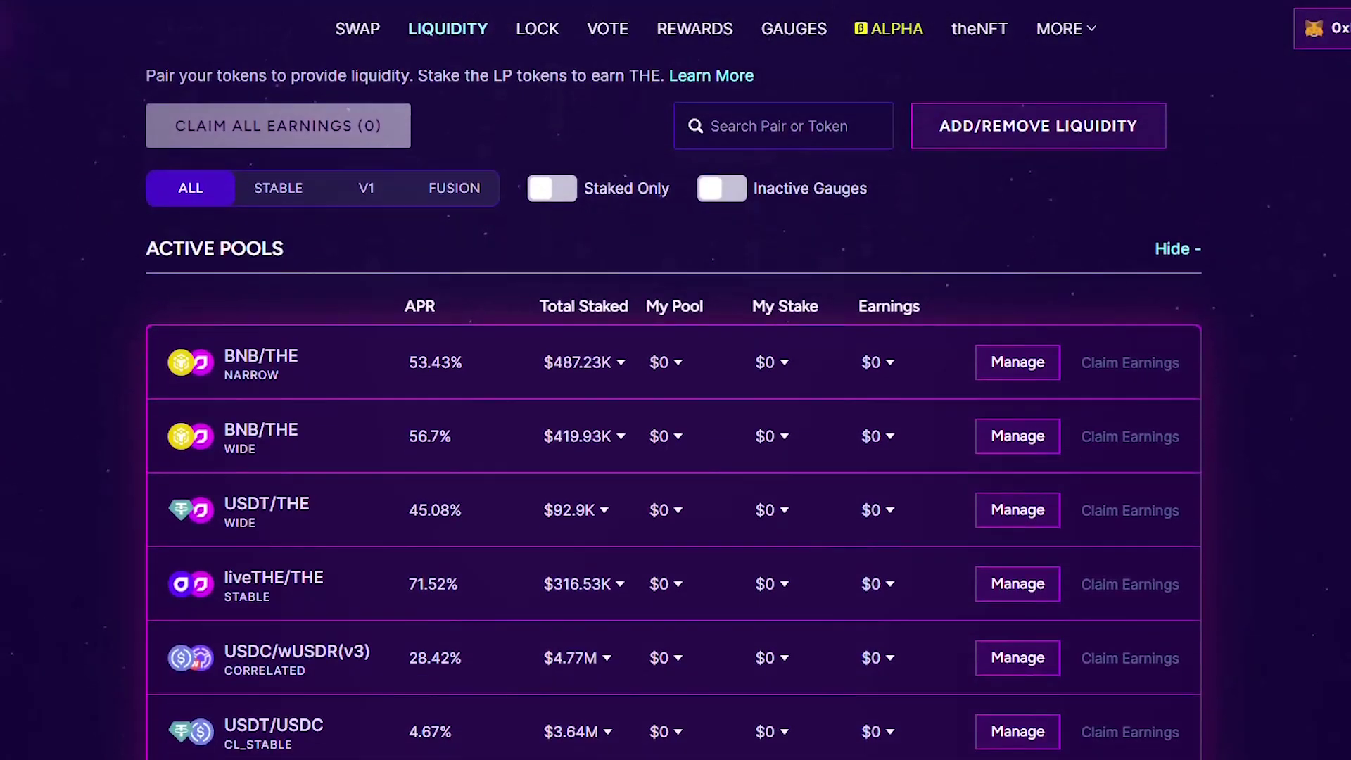
click(817, 130)
text(BNBx)
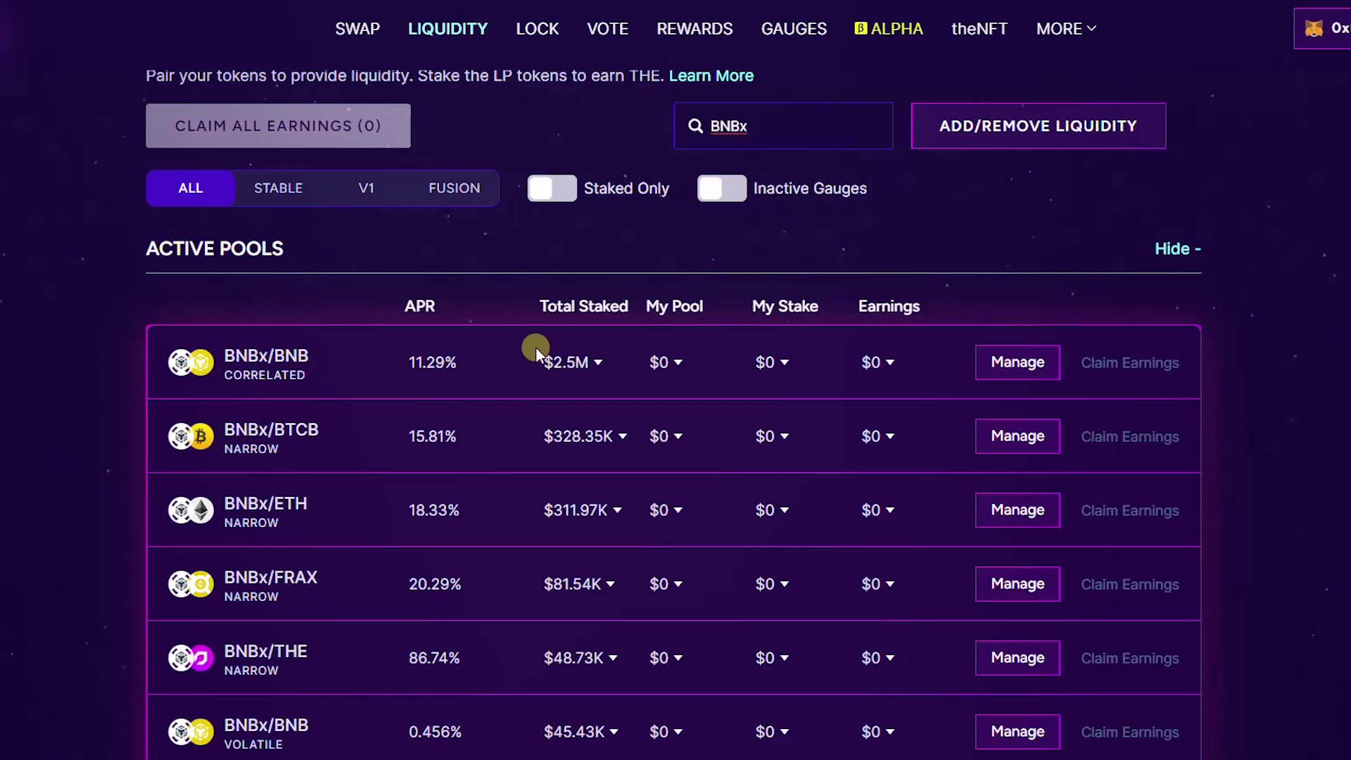
click(1021, 366)
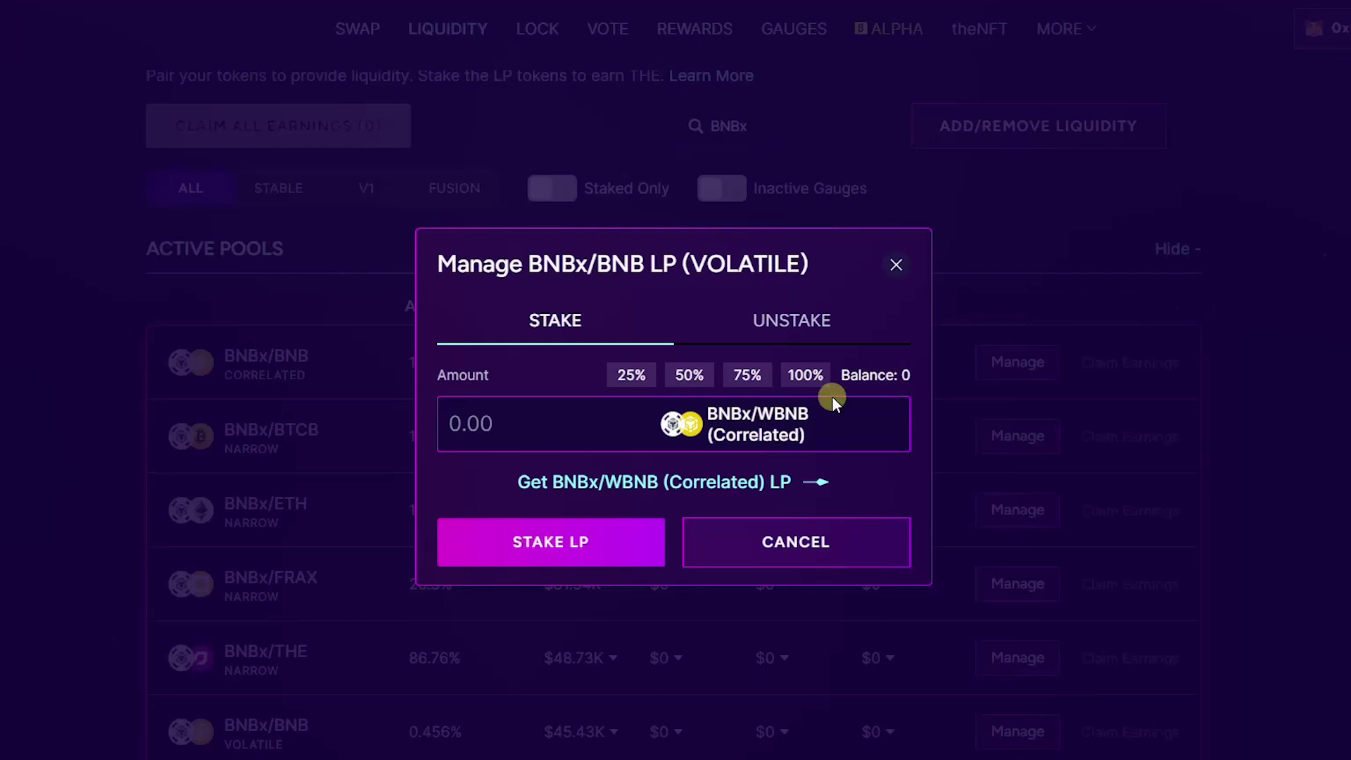
click(643, 484)
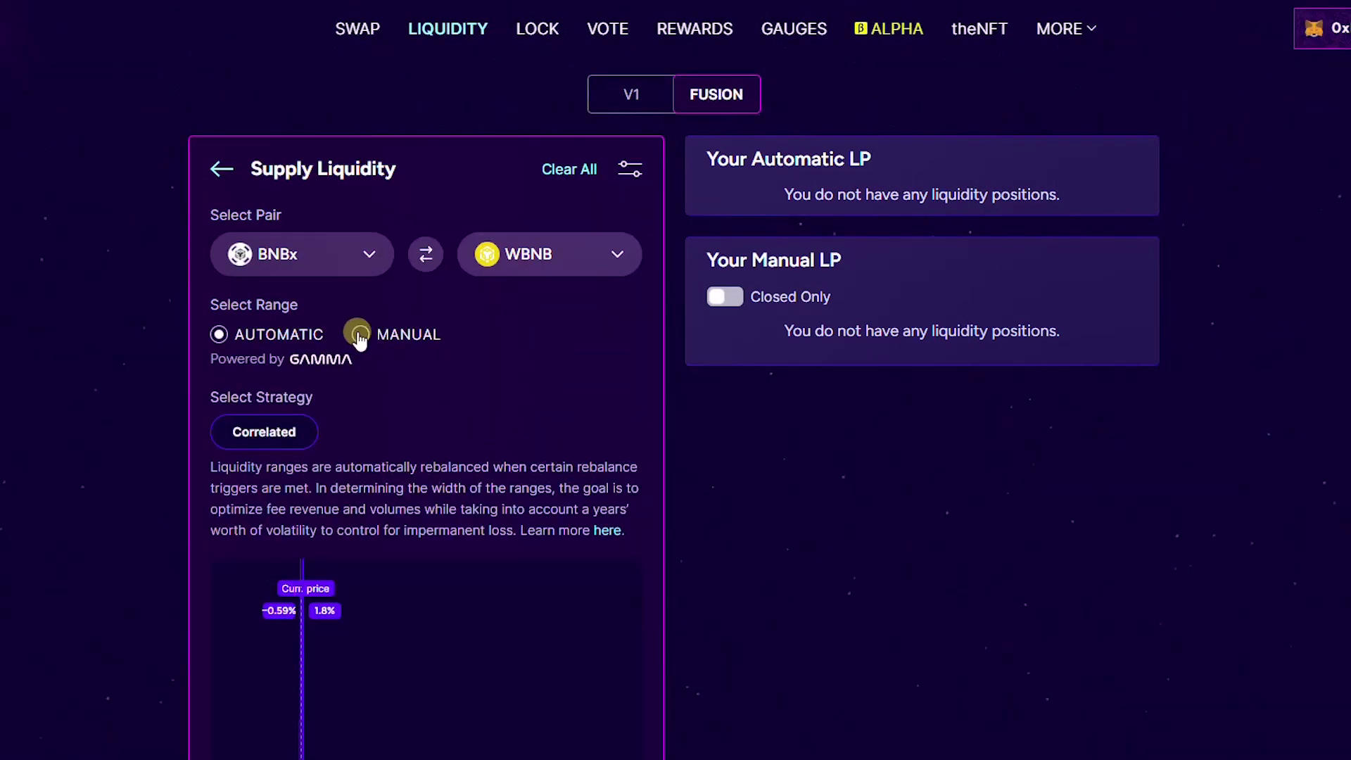
Set the liquidity range to automatic and the deposit to 100% of the BNBx balance.
click(359, 335)
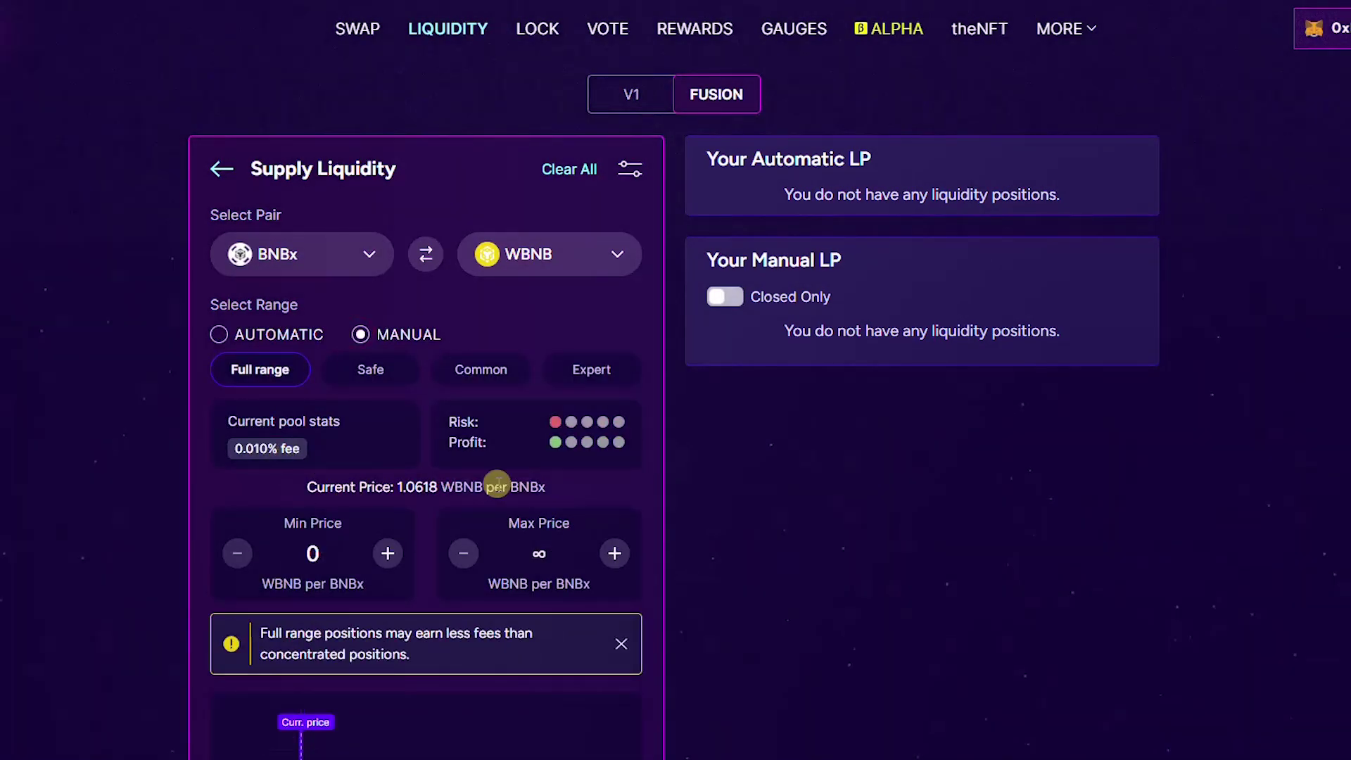
click(219, 334)
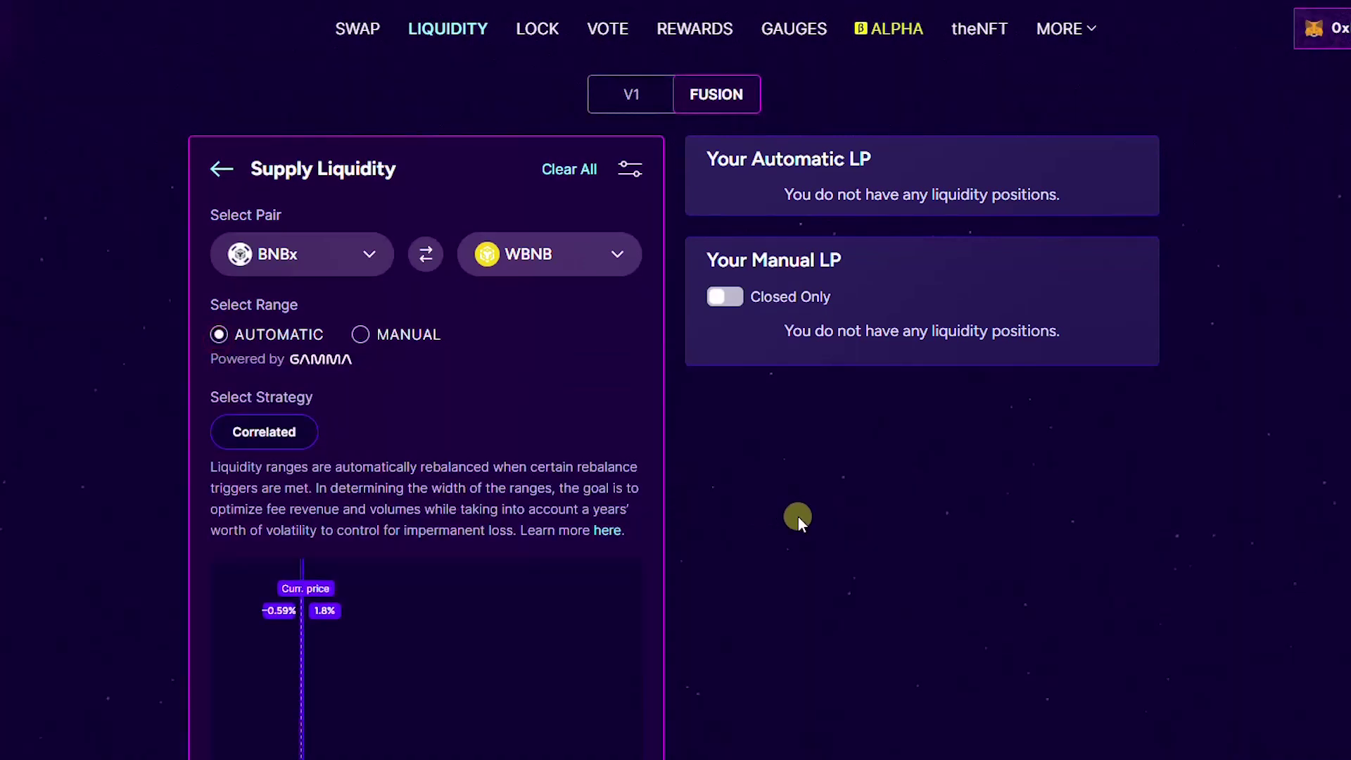
scroll(798, 517, down, 5)
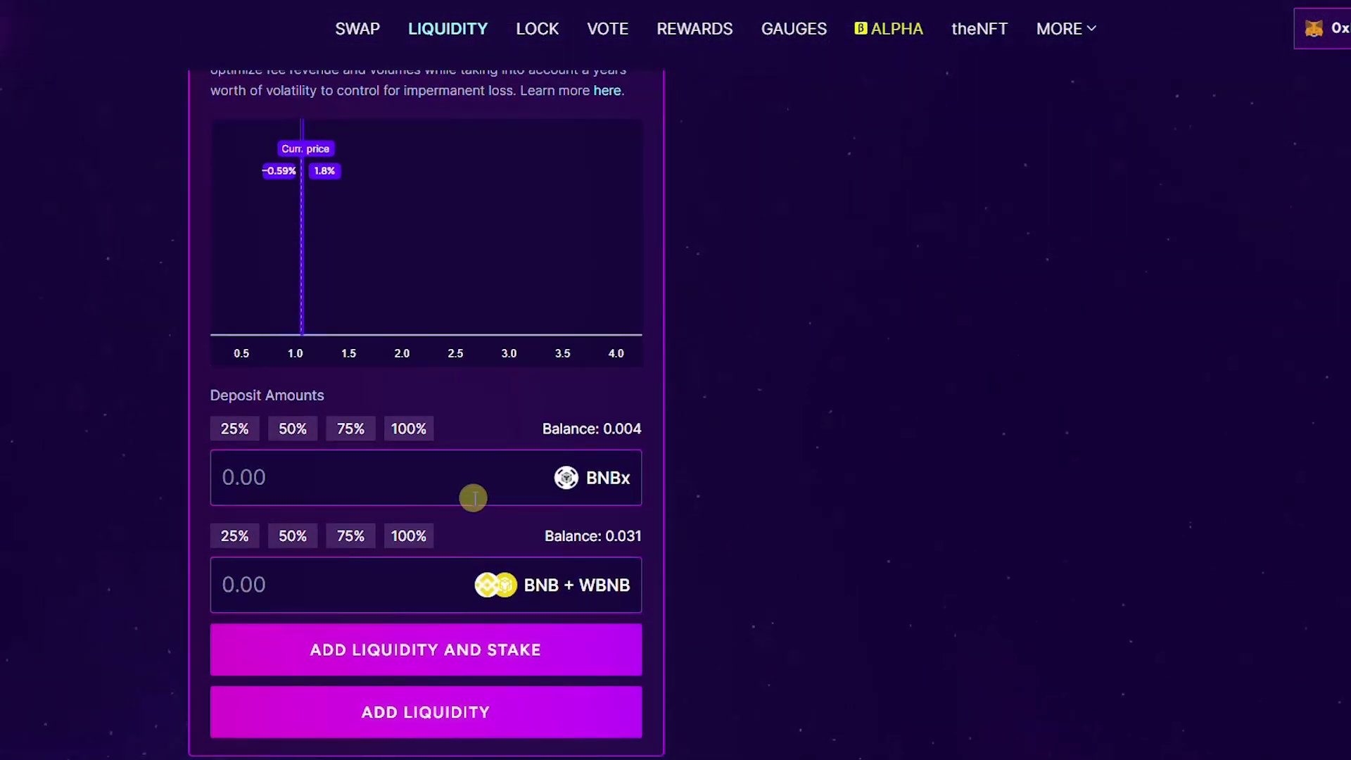
click(418, 436)
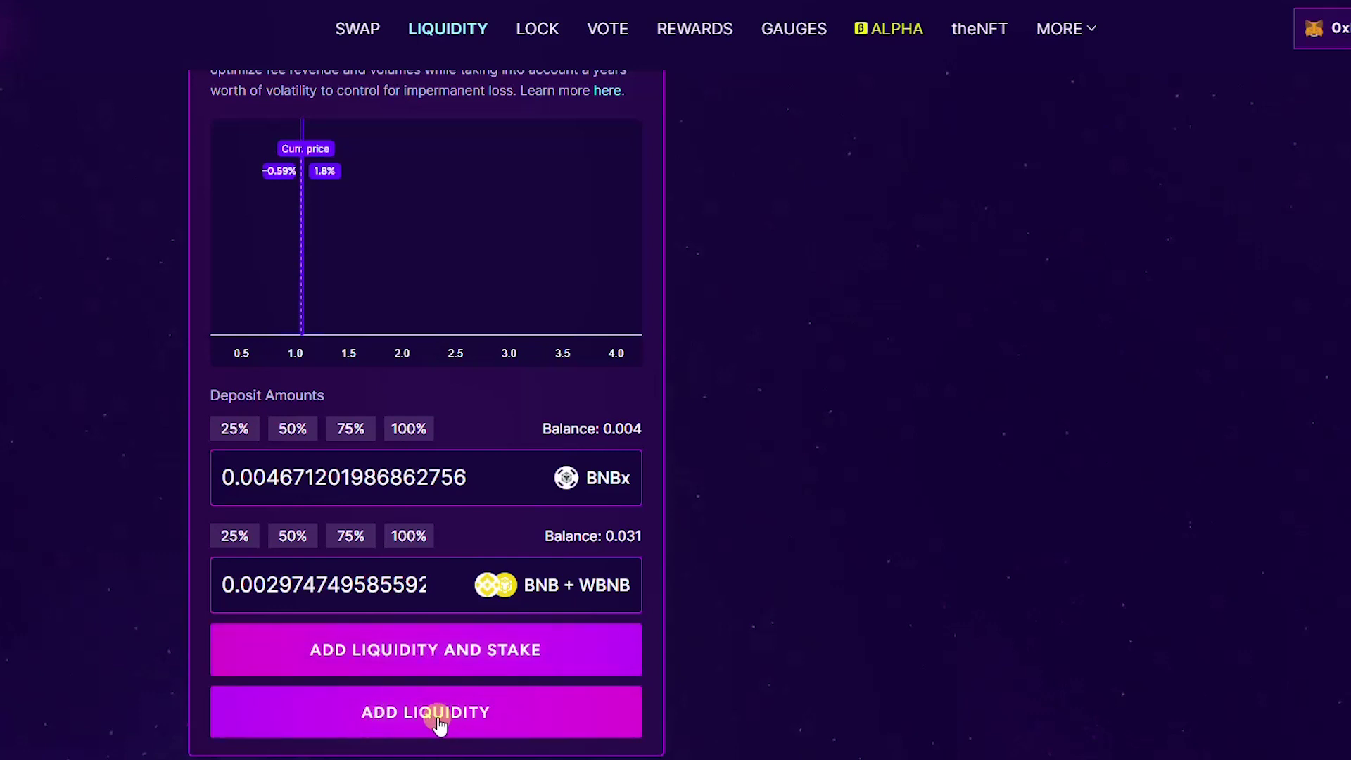
Start adding liquidity with staking and confirm the wrapping of 0.00297475 BNB to WBNB in MetaMask.
click(430, 661)
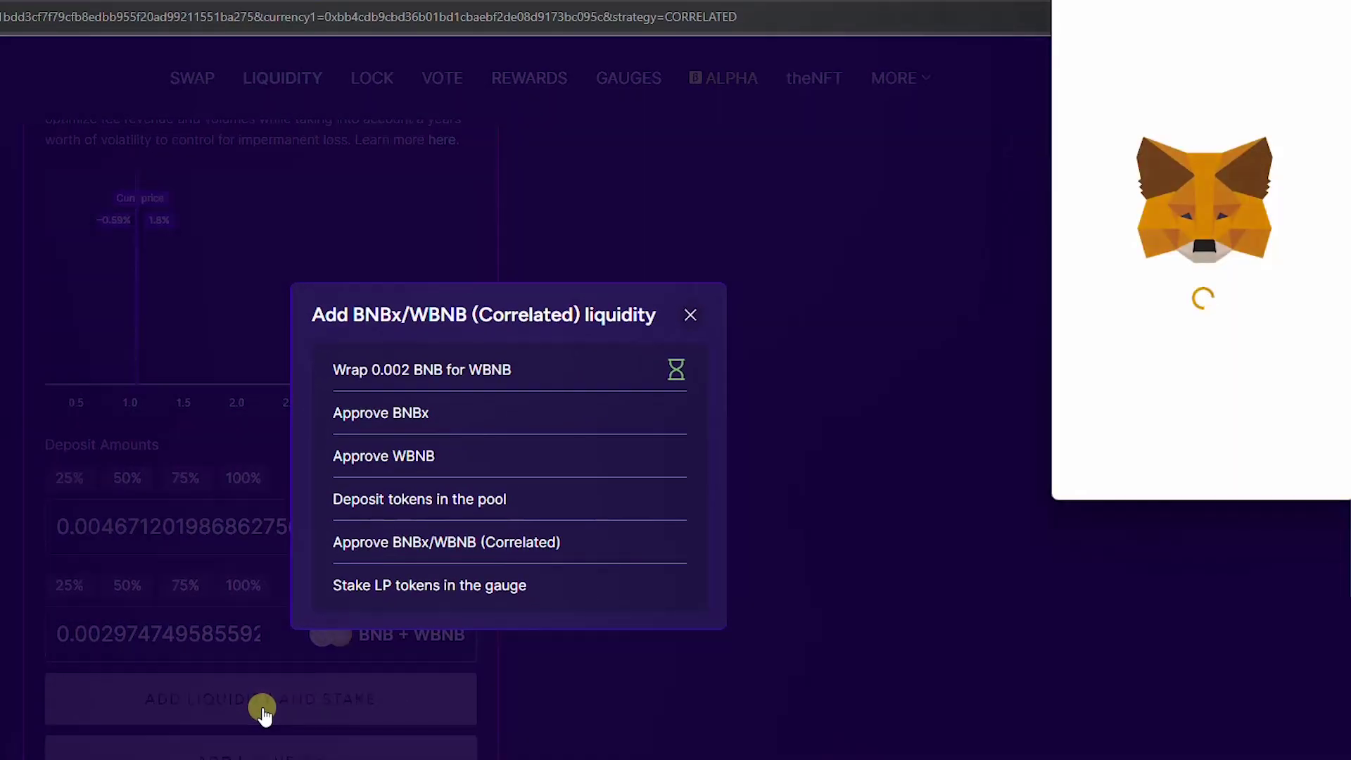
scroll(1249, 373, down, 1)
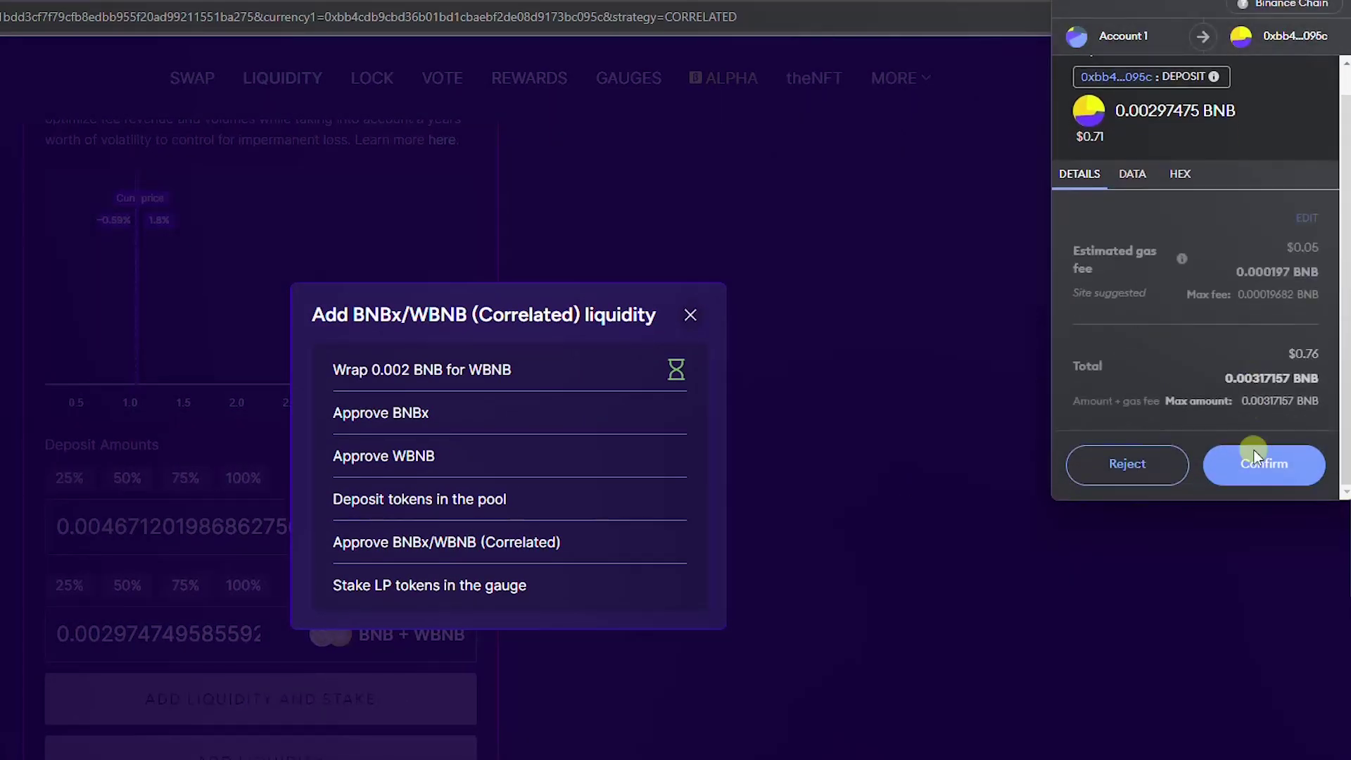
click(1259, 465)
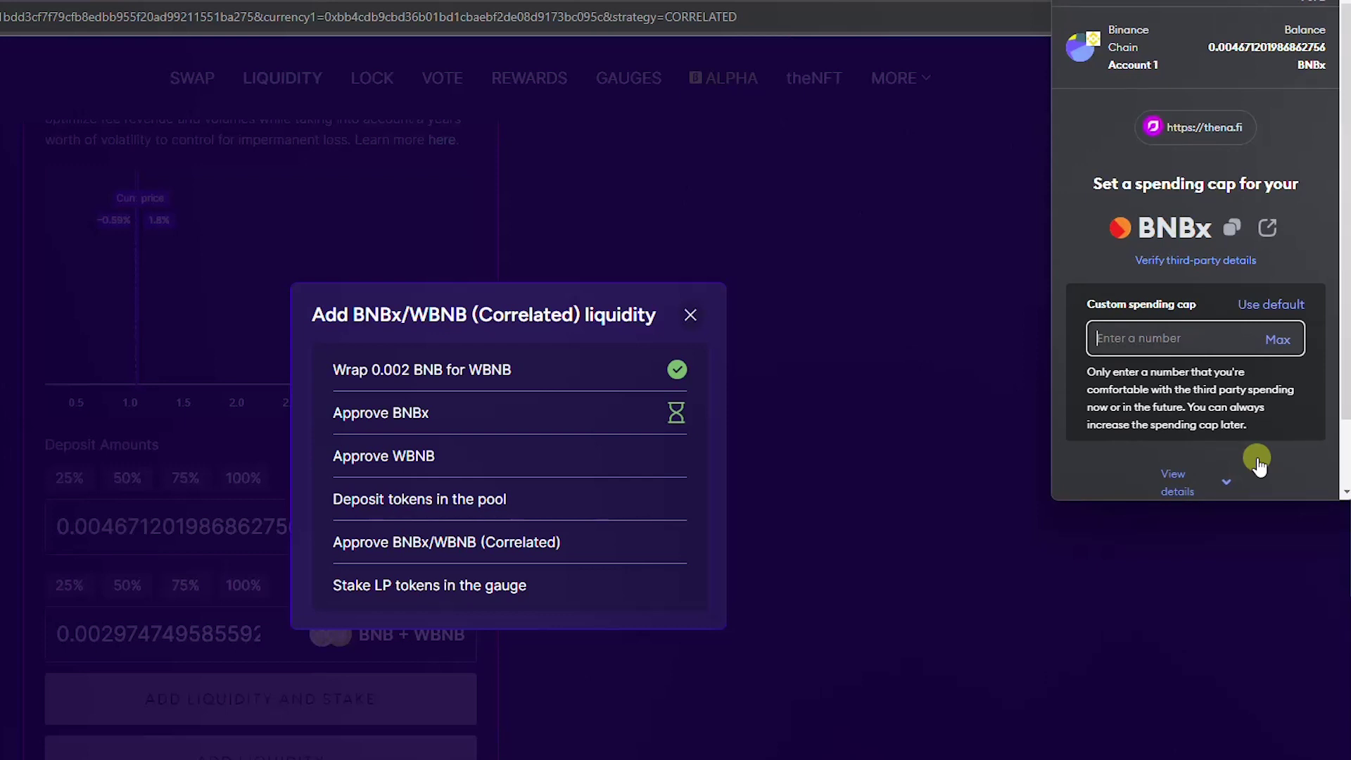
Set the BNBx spending cap to the maximum, 0.004671201986862756, and approve the request in MetaMask.
click(1278, 339)
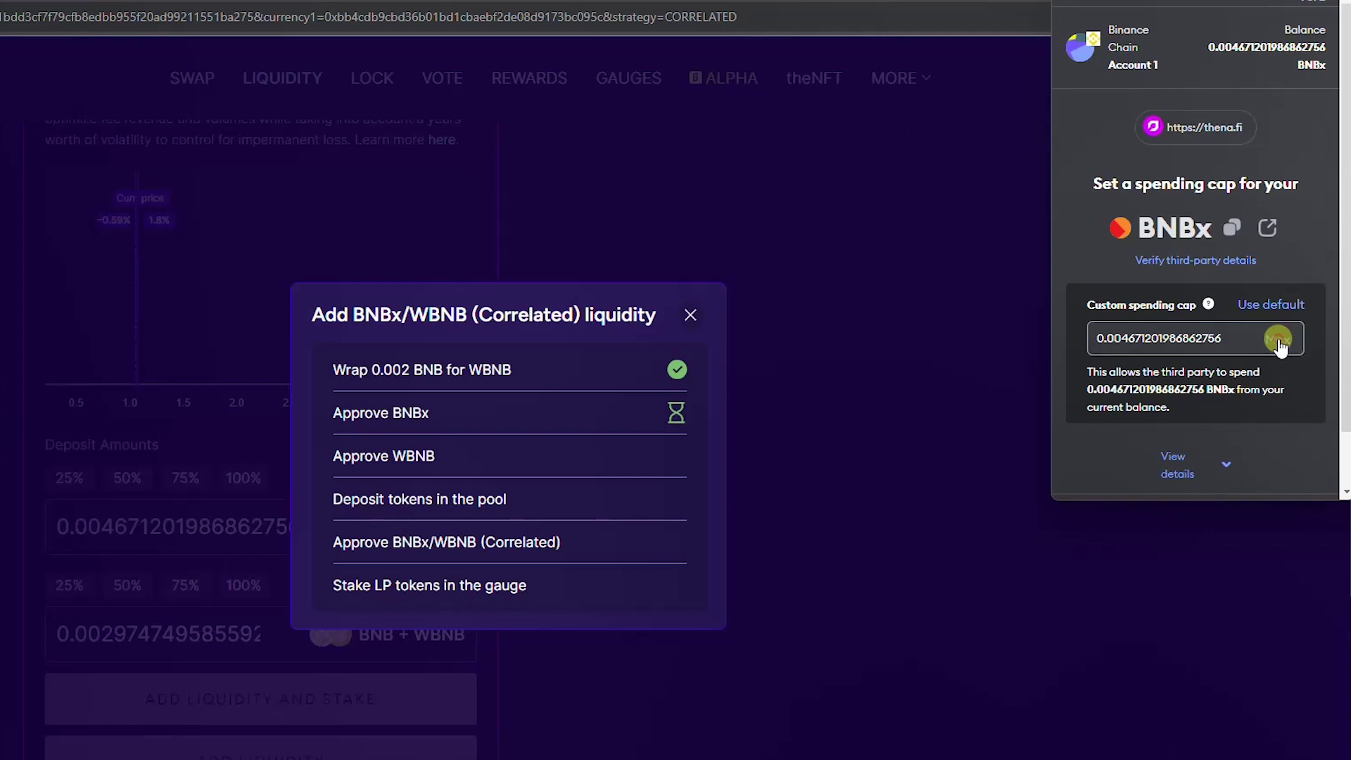
scroll(1282, 404, down, 1)
click(1268, 466)
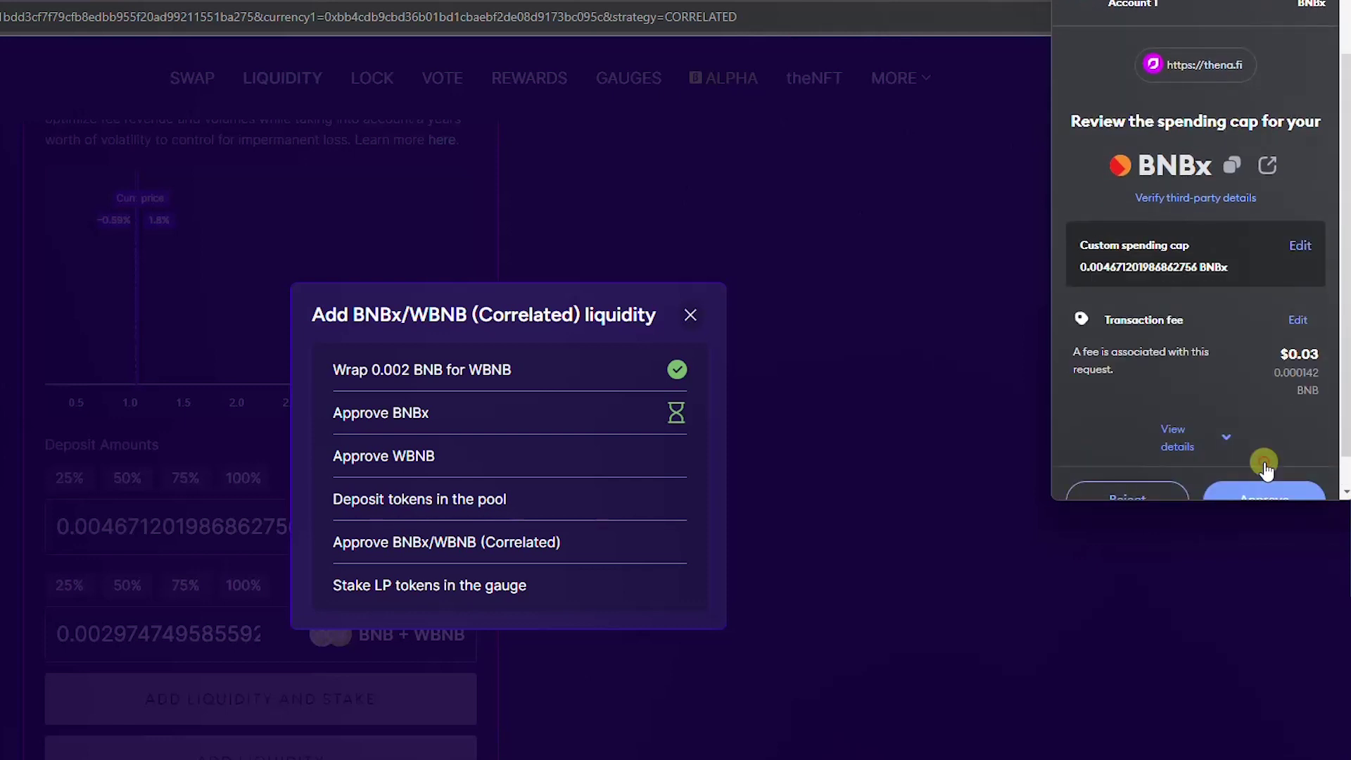
scroll(1265, 470, down, 1)
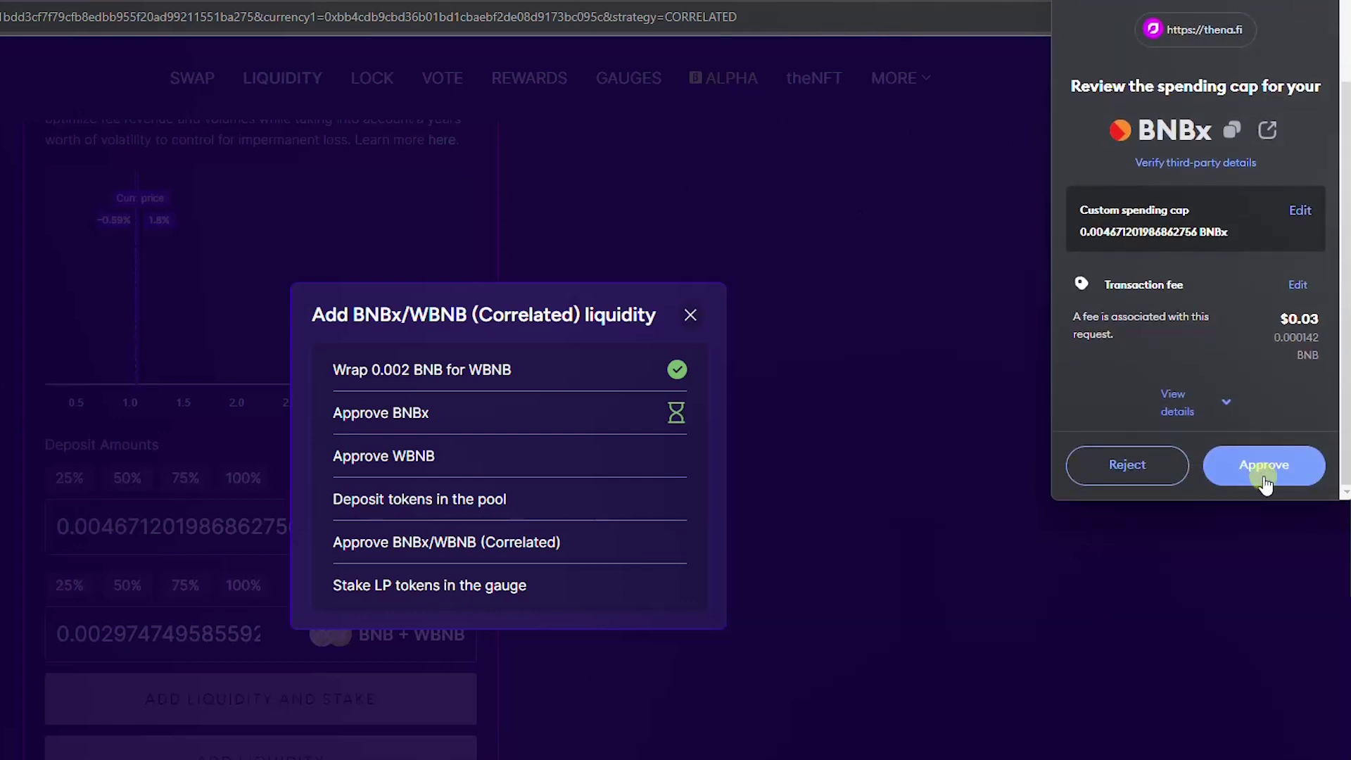
click(1264, 473)
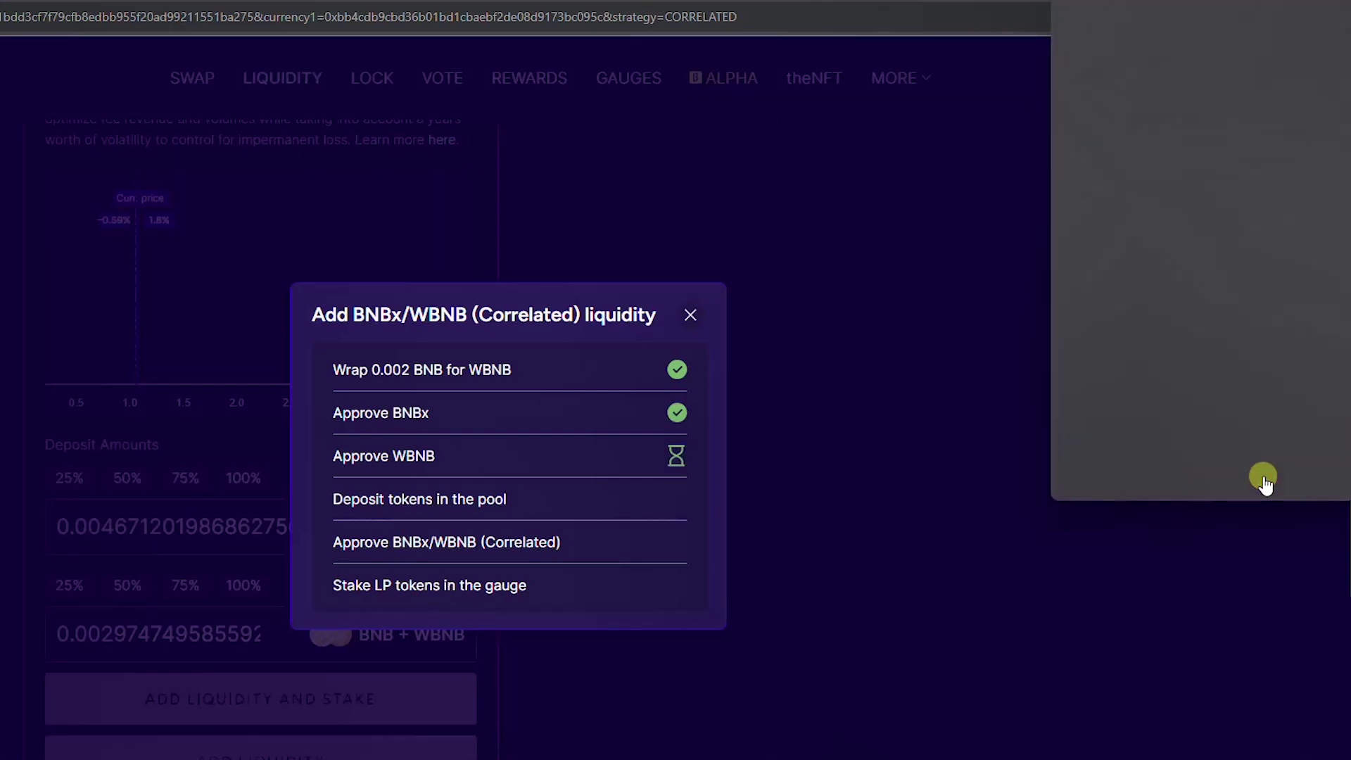
Approve the maximum WBNB spending cap in MetaMask and confirm the remaining deposit and staking transactions for the BNBx/WBNB pool.
scroll(1259, 455, down, 2)
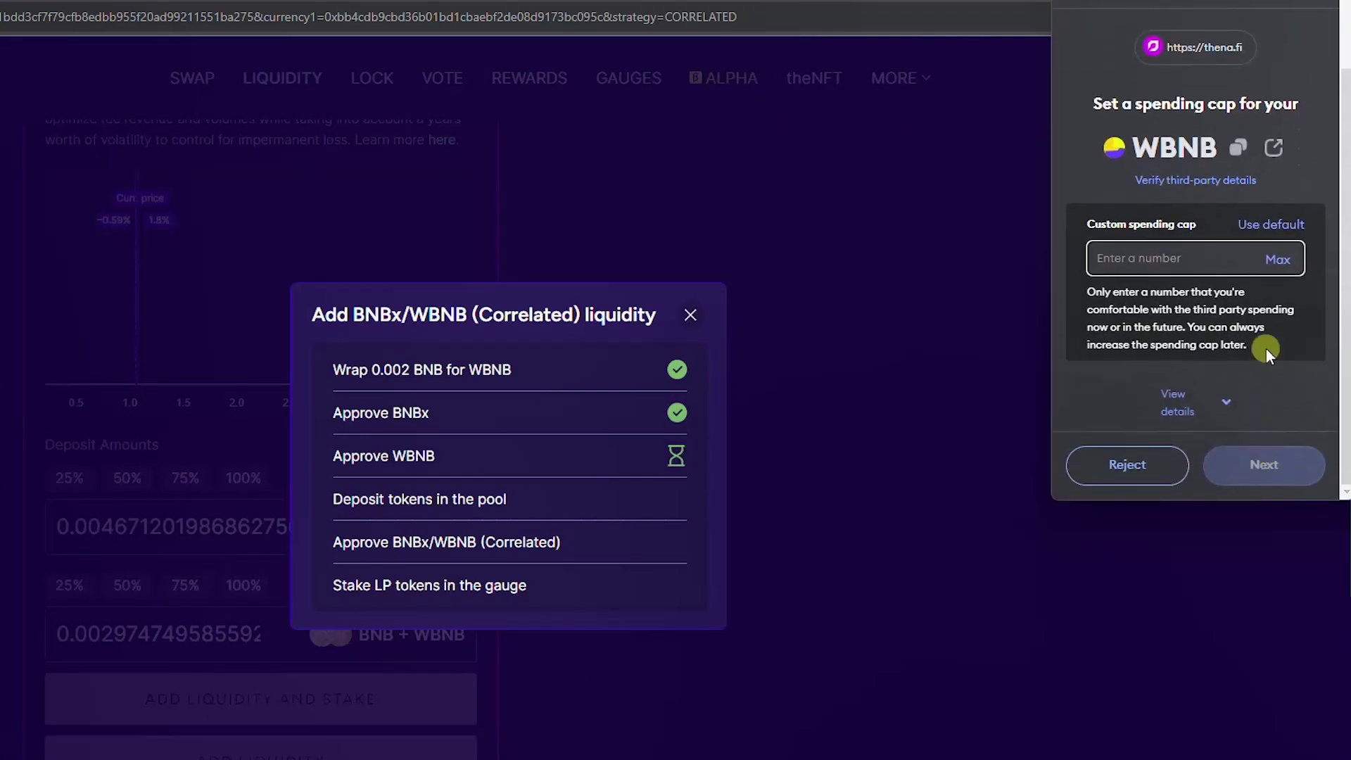
click(1261, 256)
click(1266, 470)
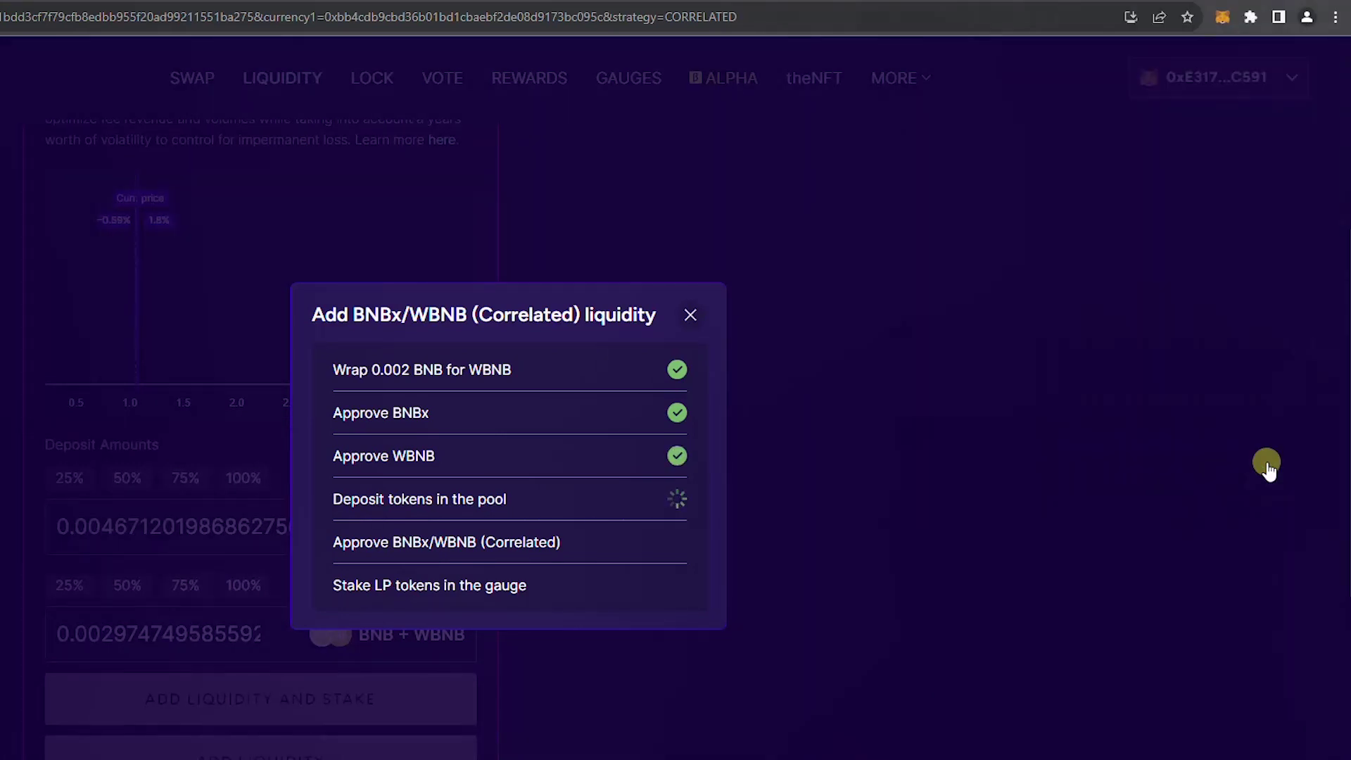
click(1260, 465)
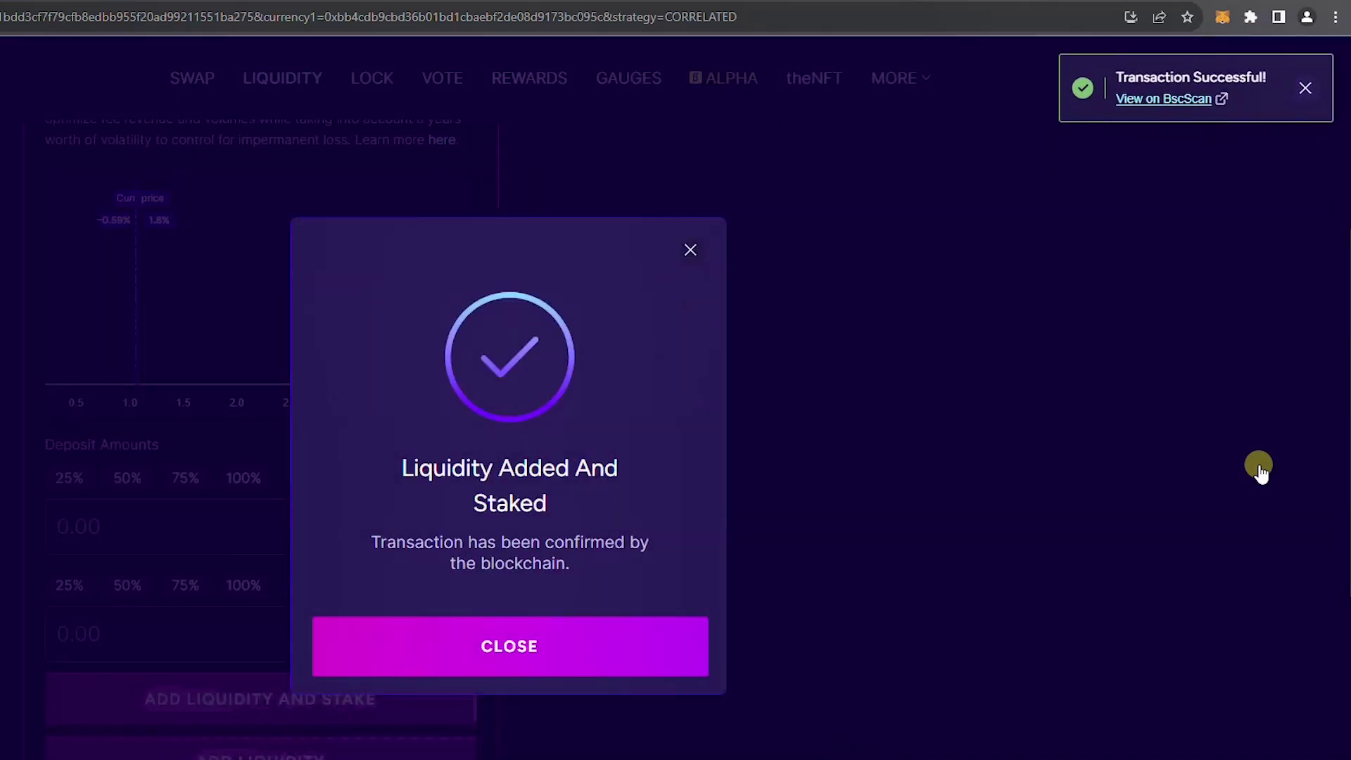
Close the completed liquidity dialog and filter Thena's liquidity pools to staked ones only.
click(498, 647)
scroll(497, 644, up, 3)
scroll(496, 644, up, 3)
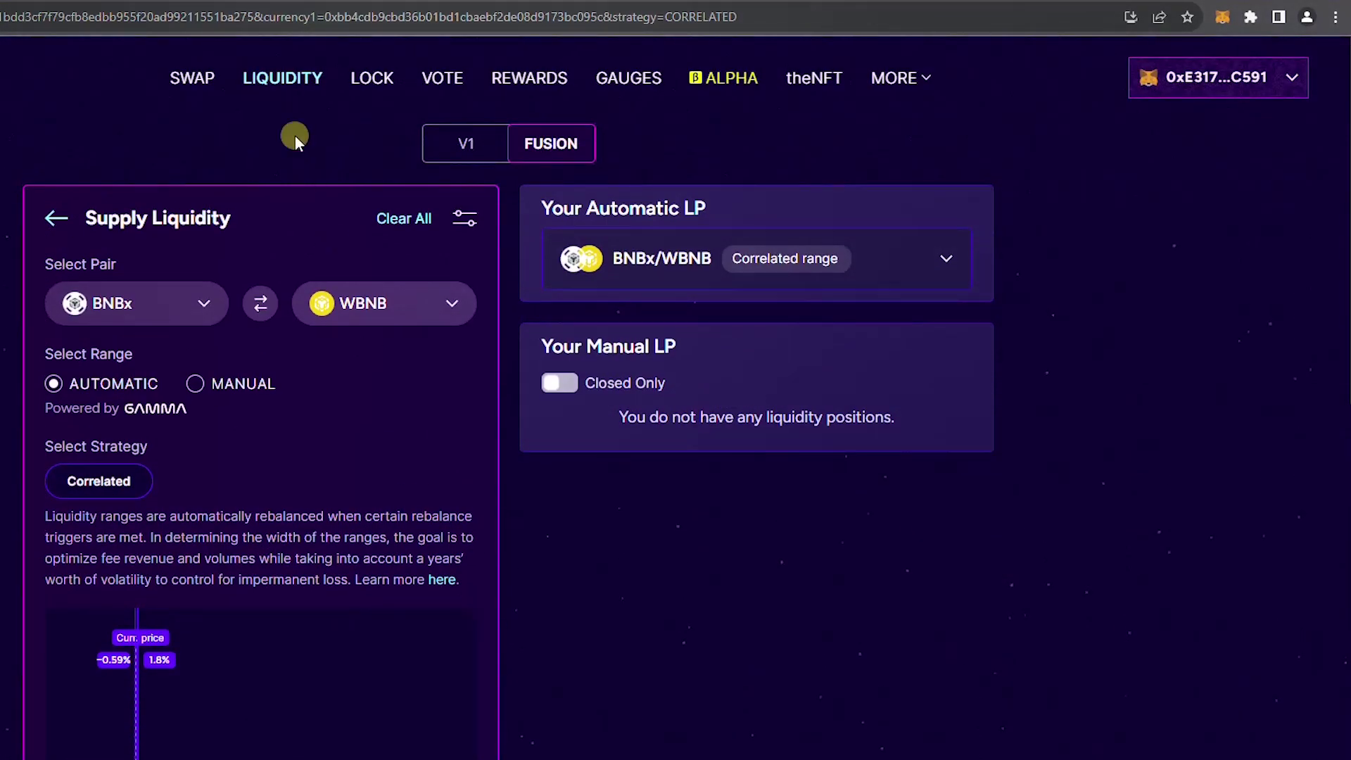
click(285, 80)
click(563, 276)
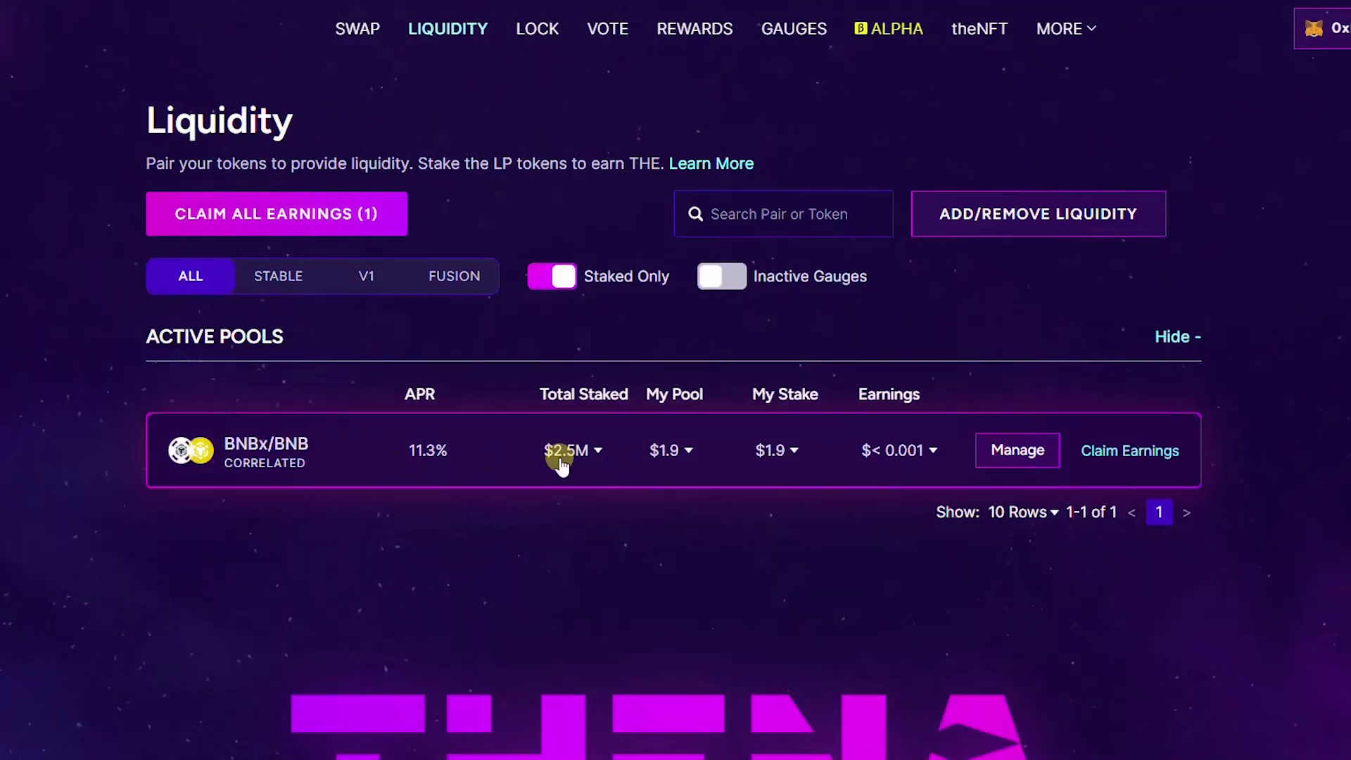
mouse_move(677, 483)
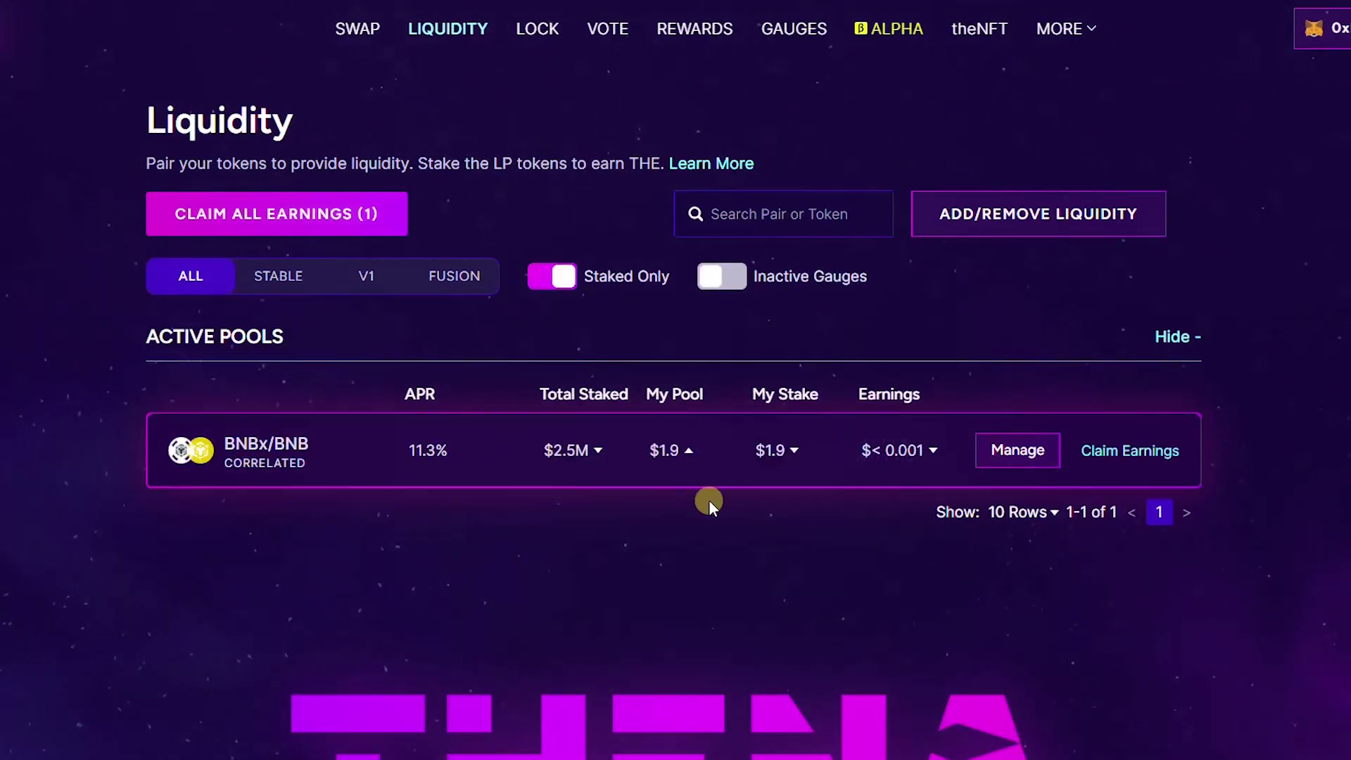
Try out the staked BNBx/BNB pool's management dialog with an unstake amount of 100%, and cancel without unstaking.
click(1018, 456)
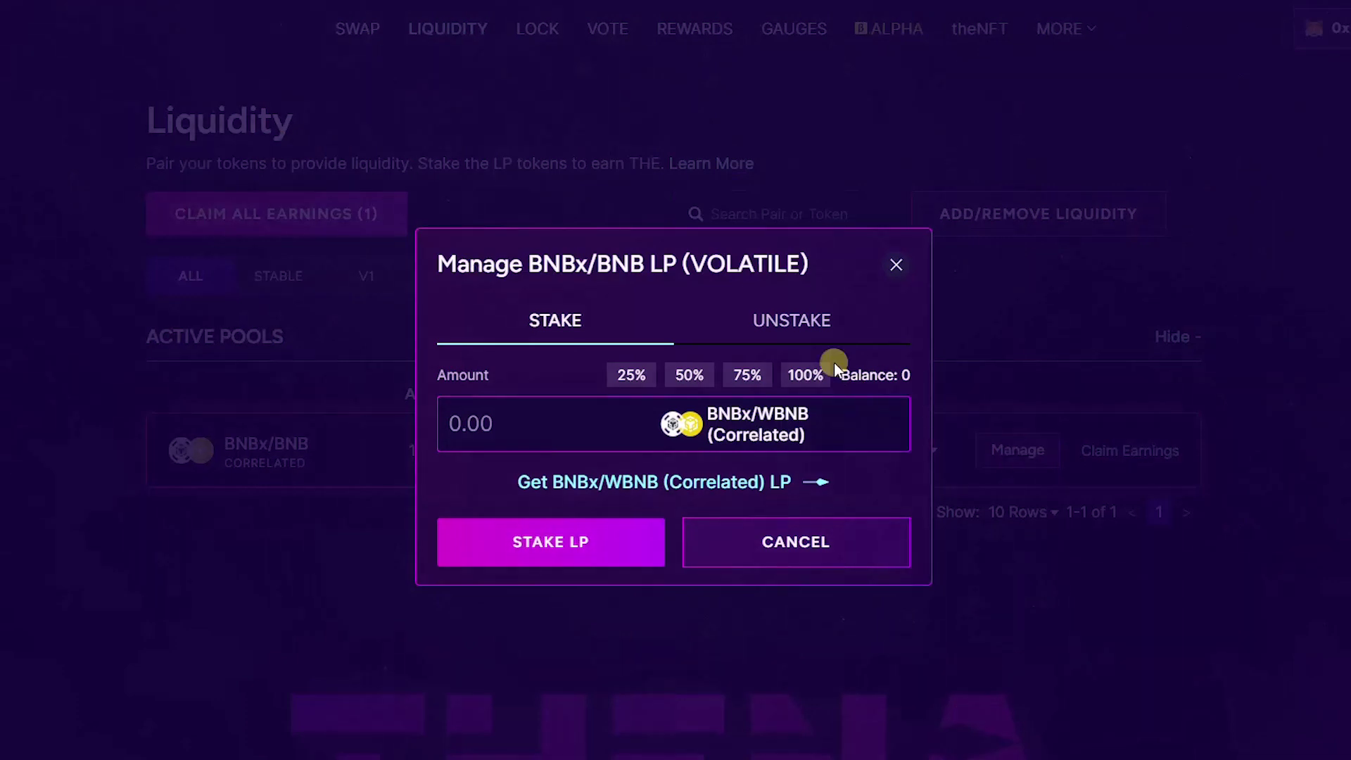
click(809, 325)
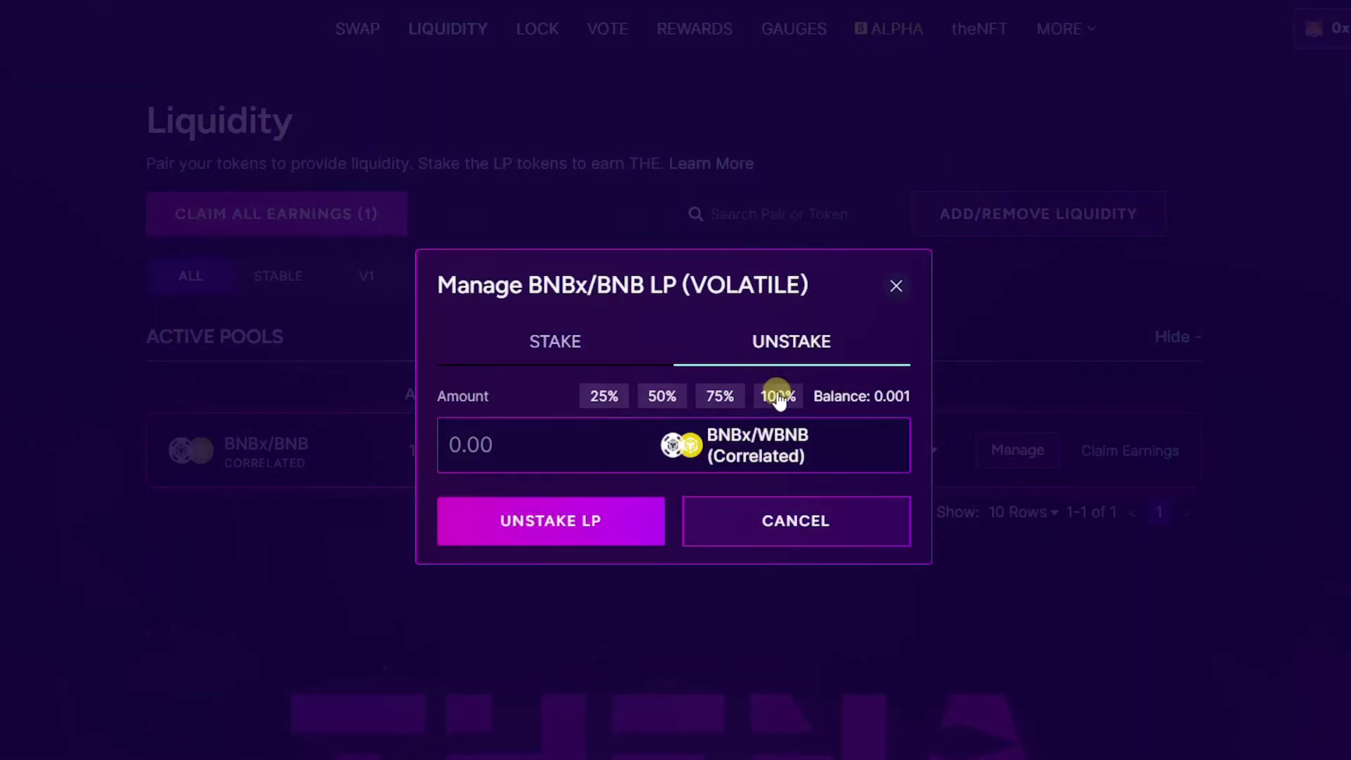
click(775, 394)
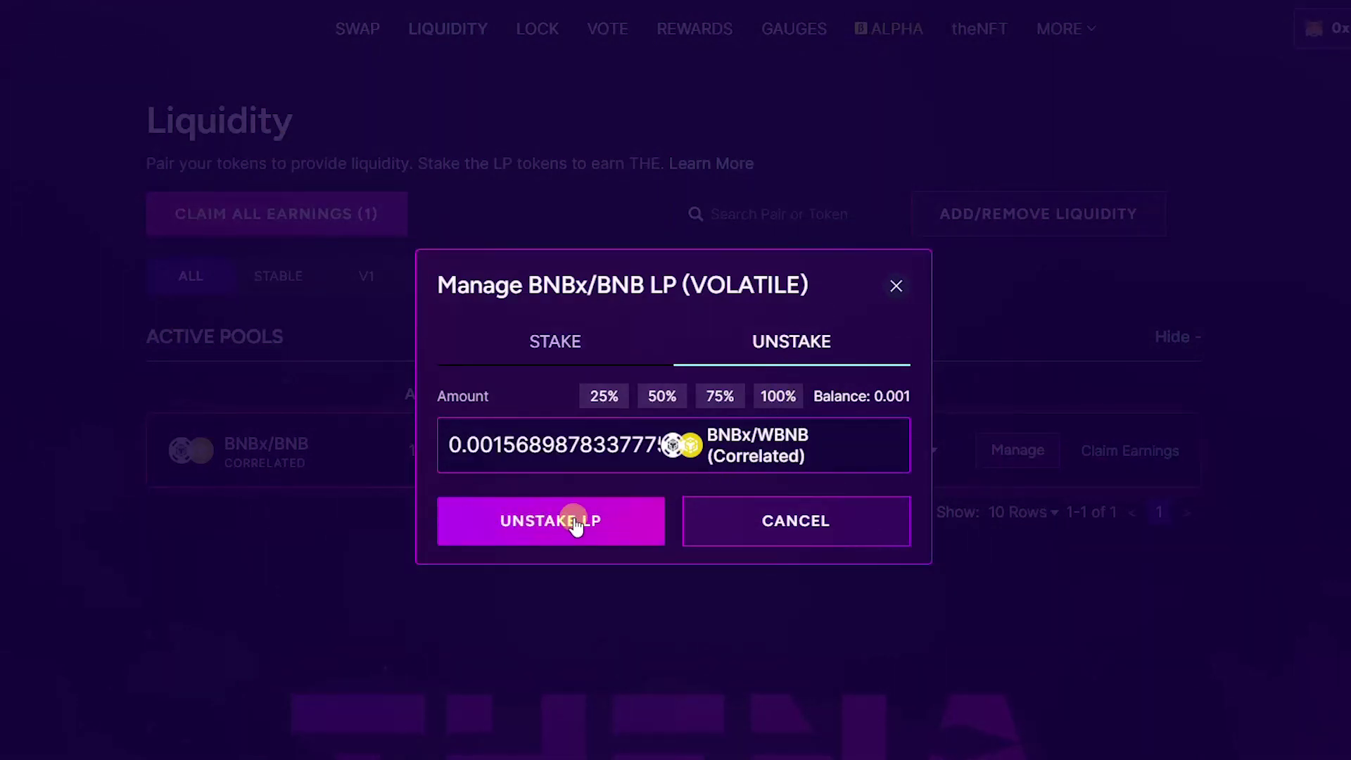
click(793, 529)
click(888, 458)
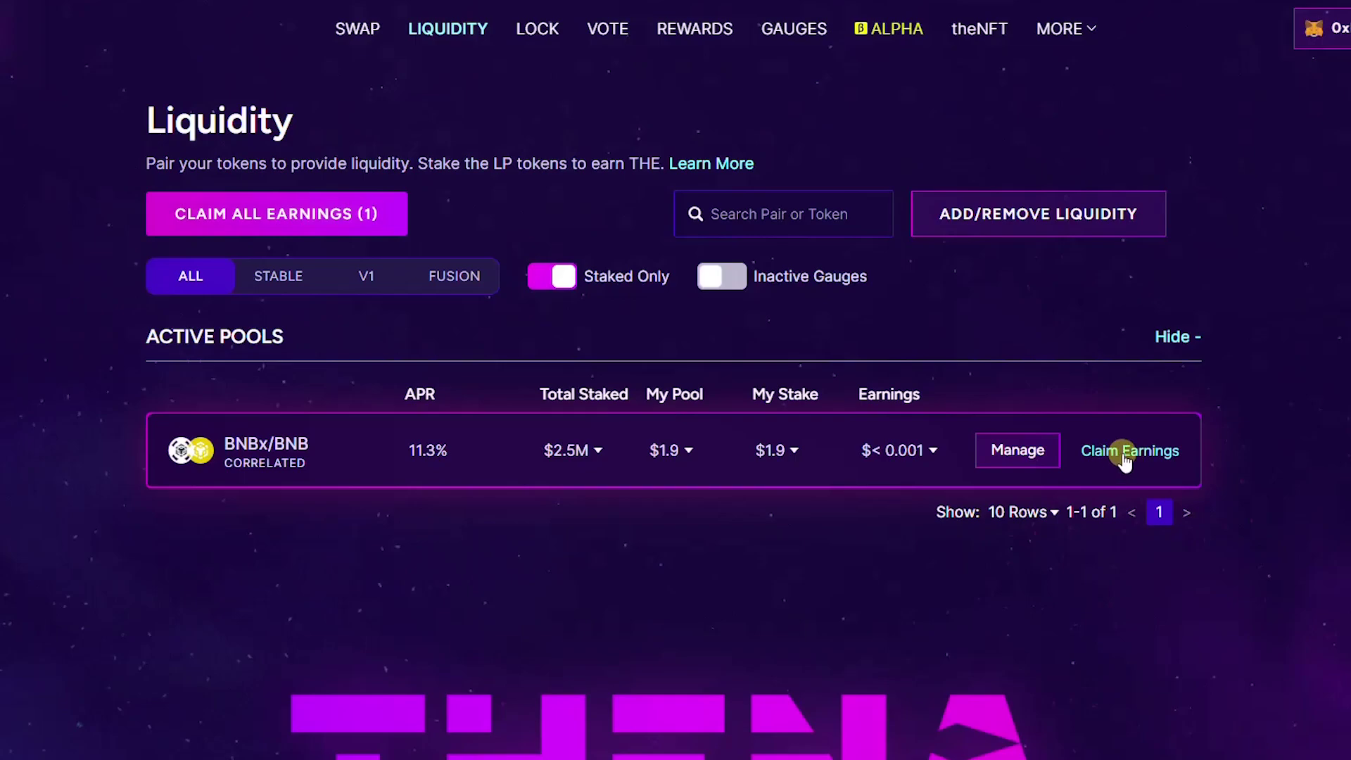
click(1014, 450)
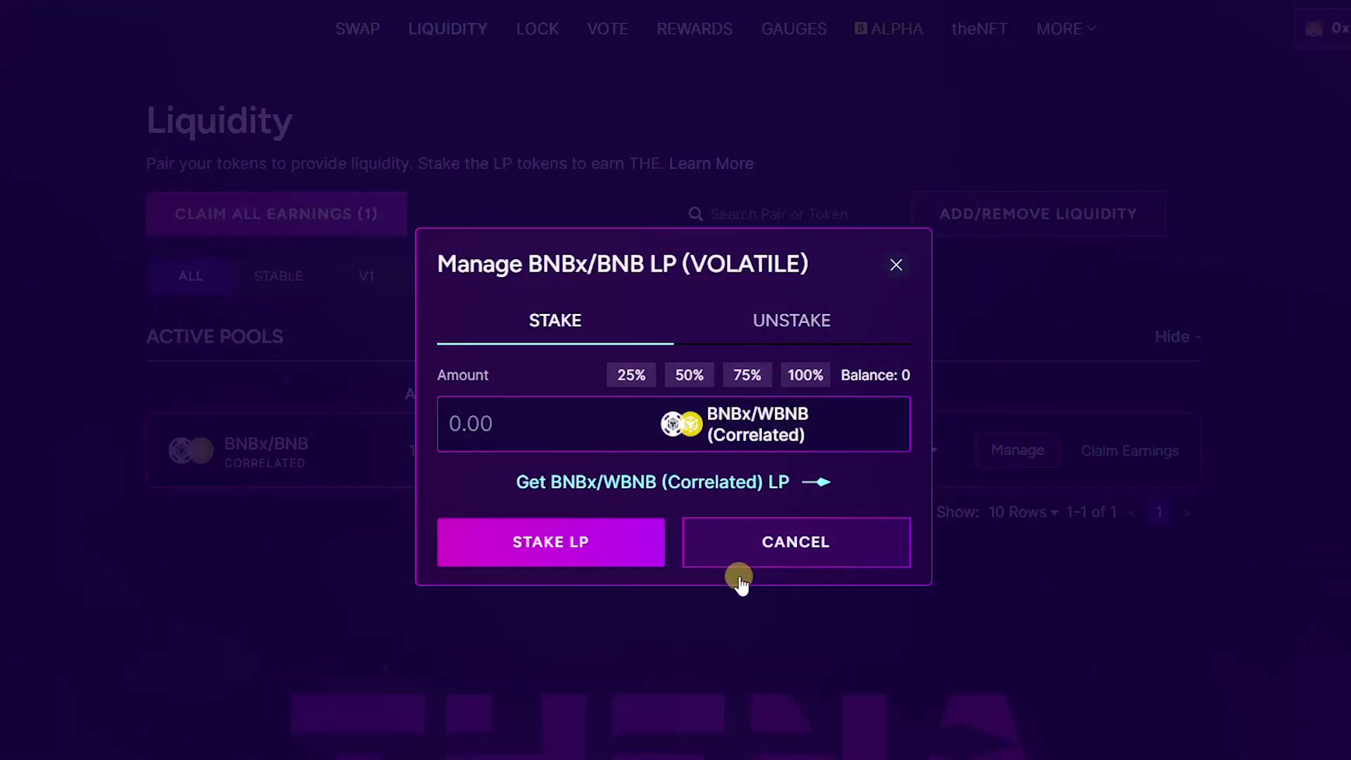
click(806, 544)
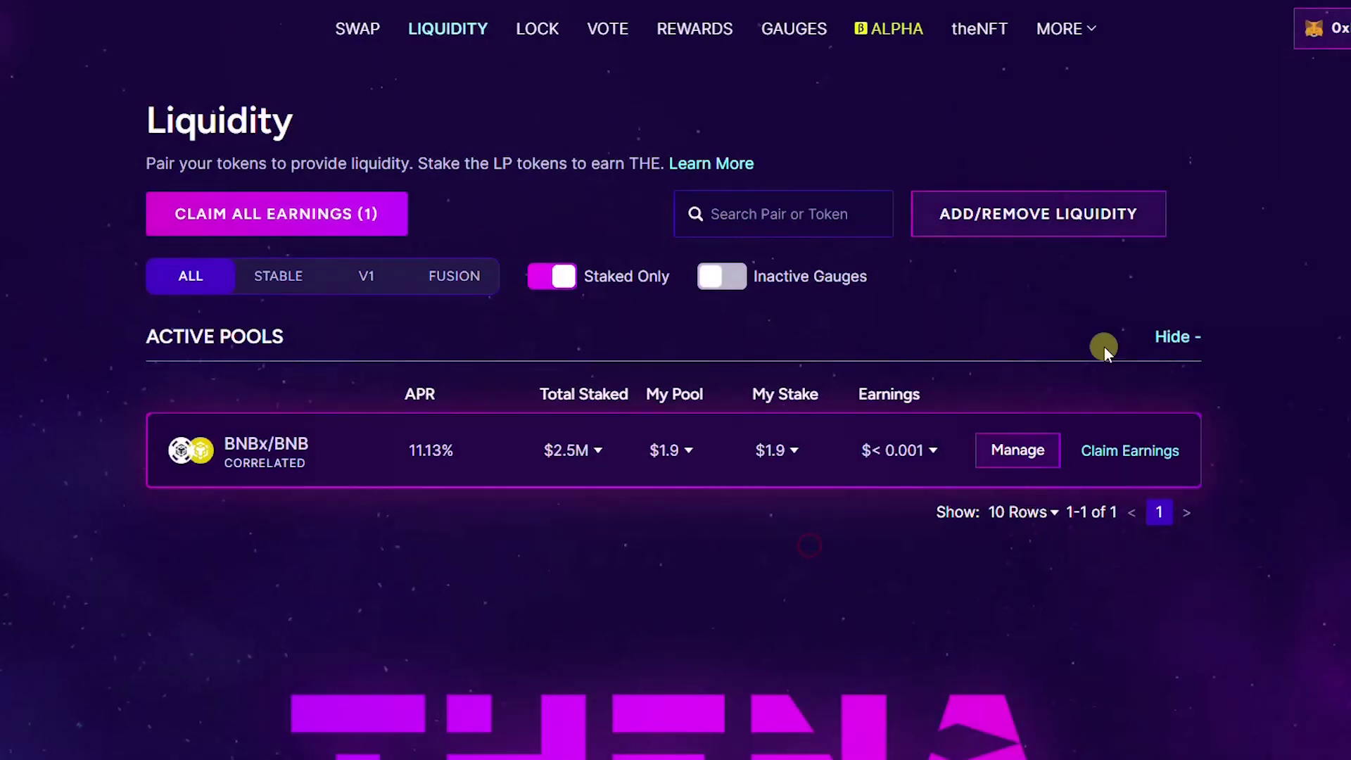
Open the form for adding or removing liquidity and choose BNBx as the second token, paired with BNB.
click(1058, 218)
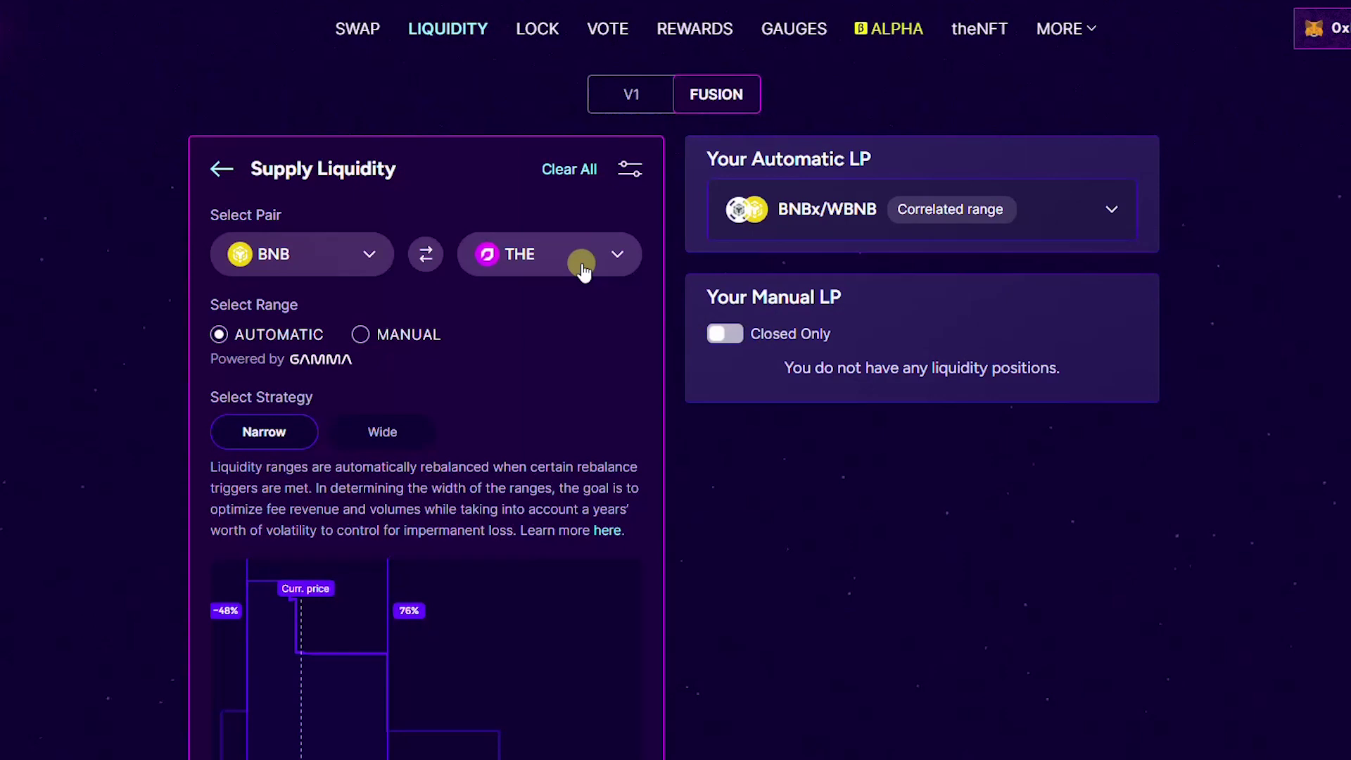
click(586, 269)
text(BNB)
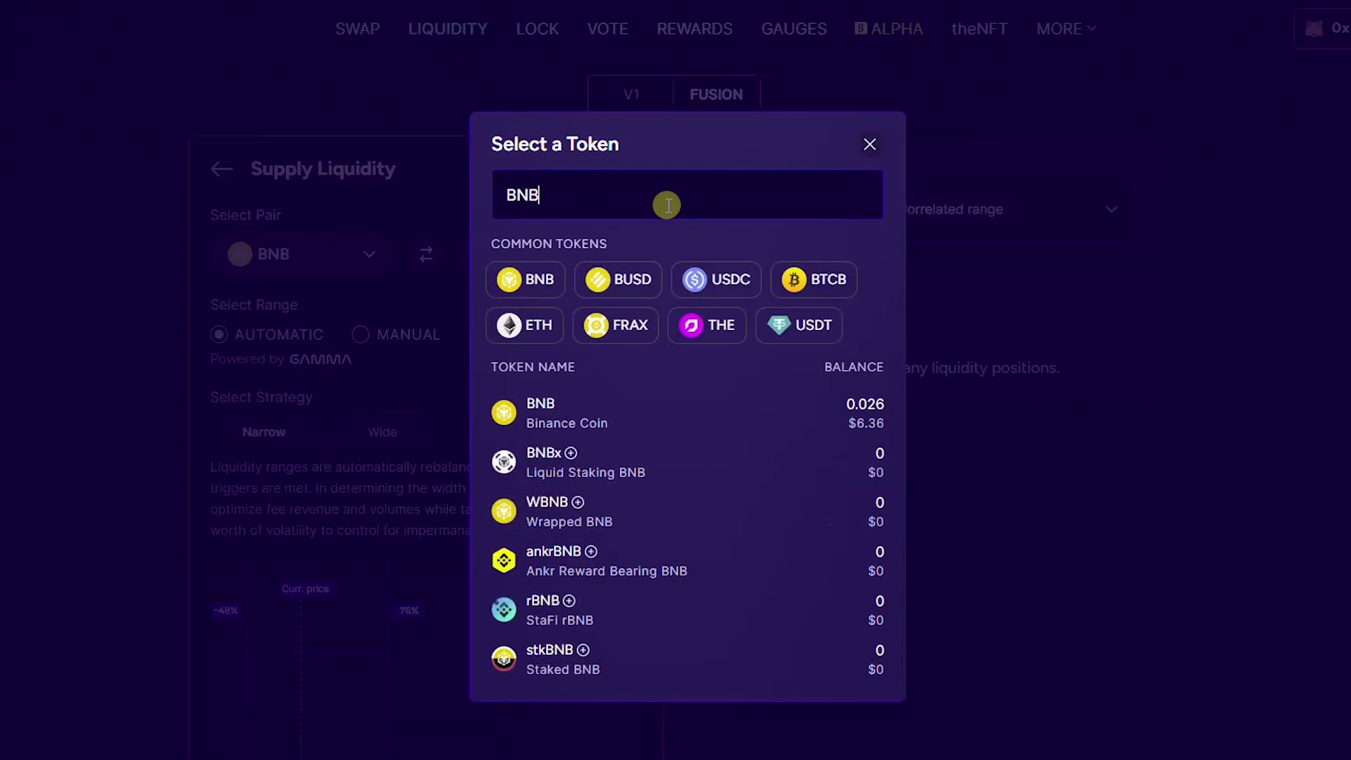
text(x)
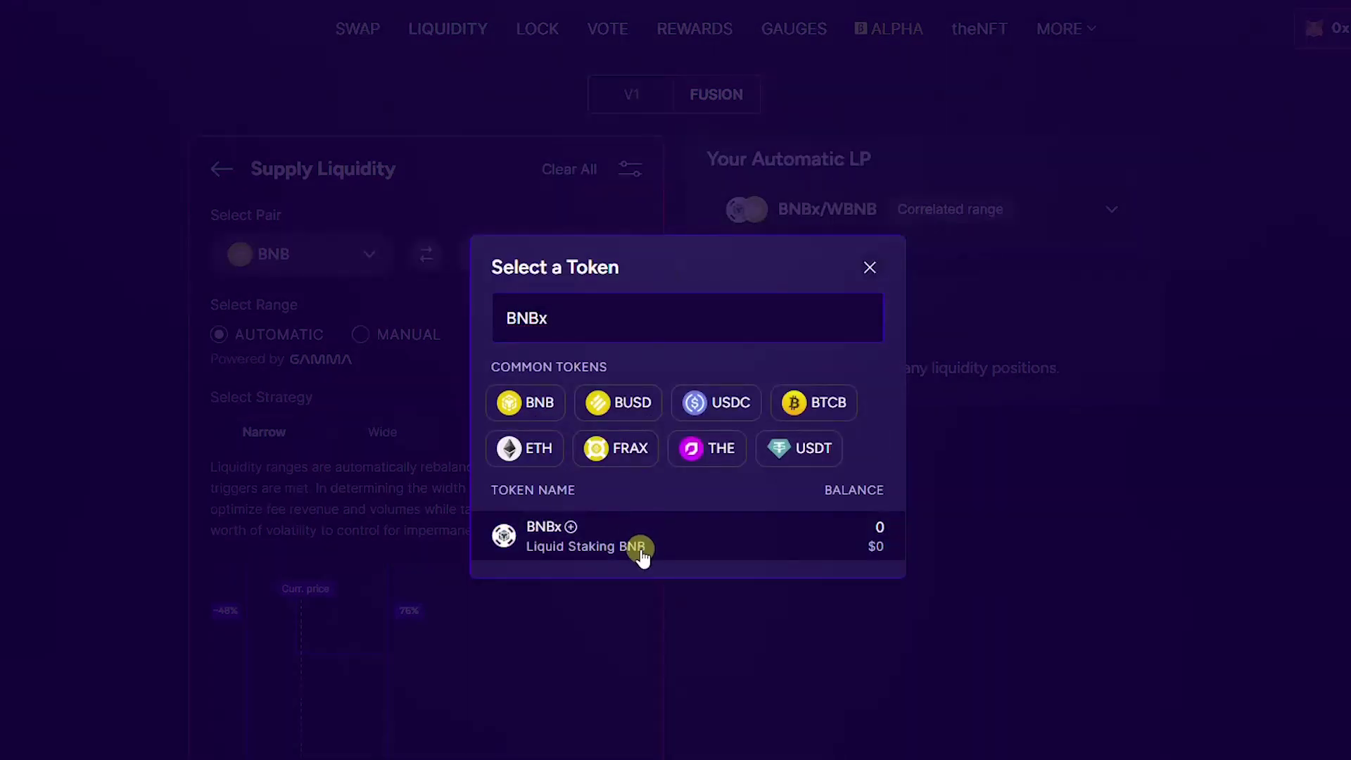
click(642, 555)
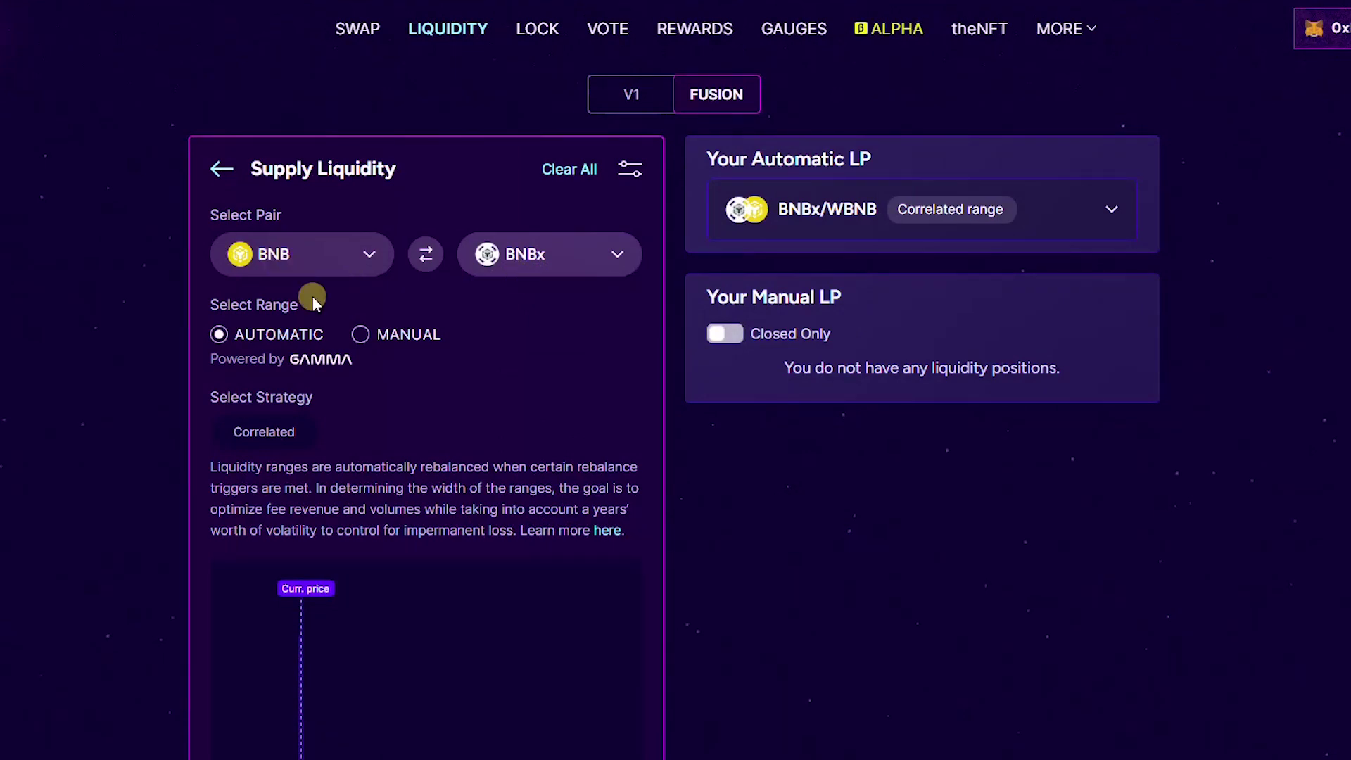
scroll(886, 479, down, 8)
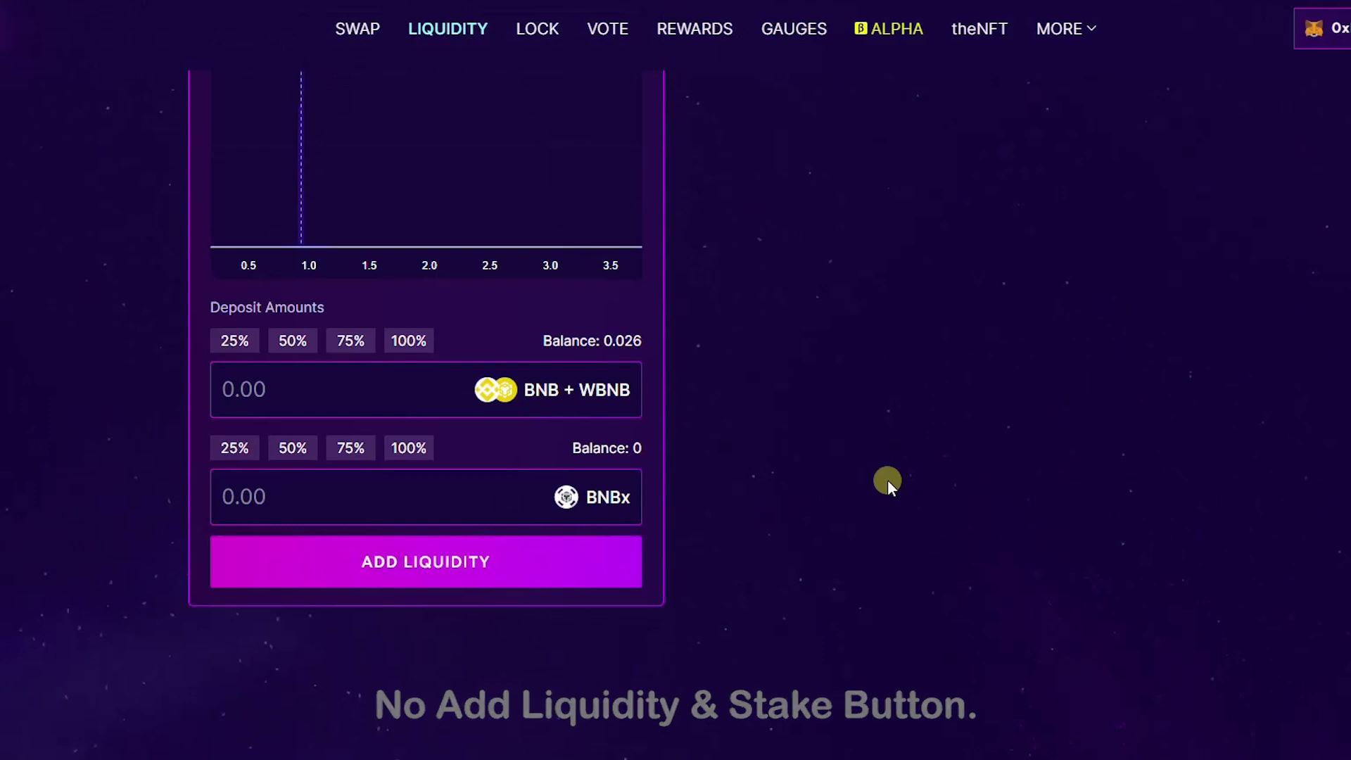
scroll(888, 482, up, 8)
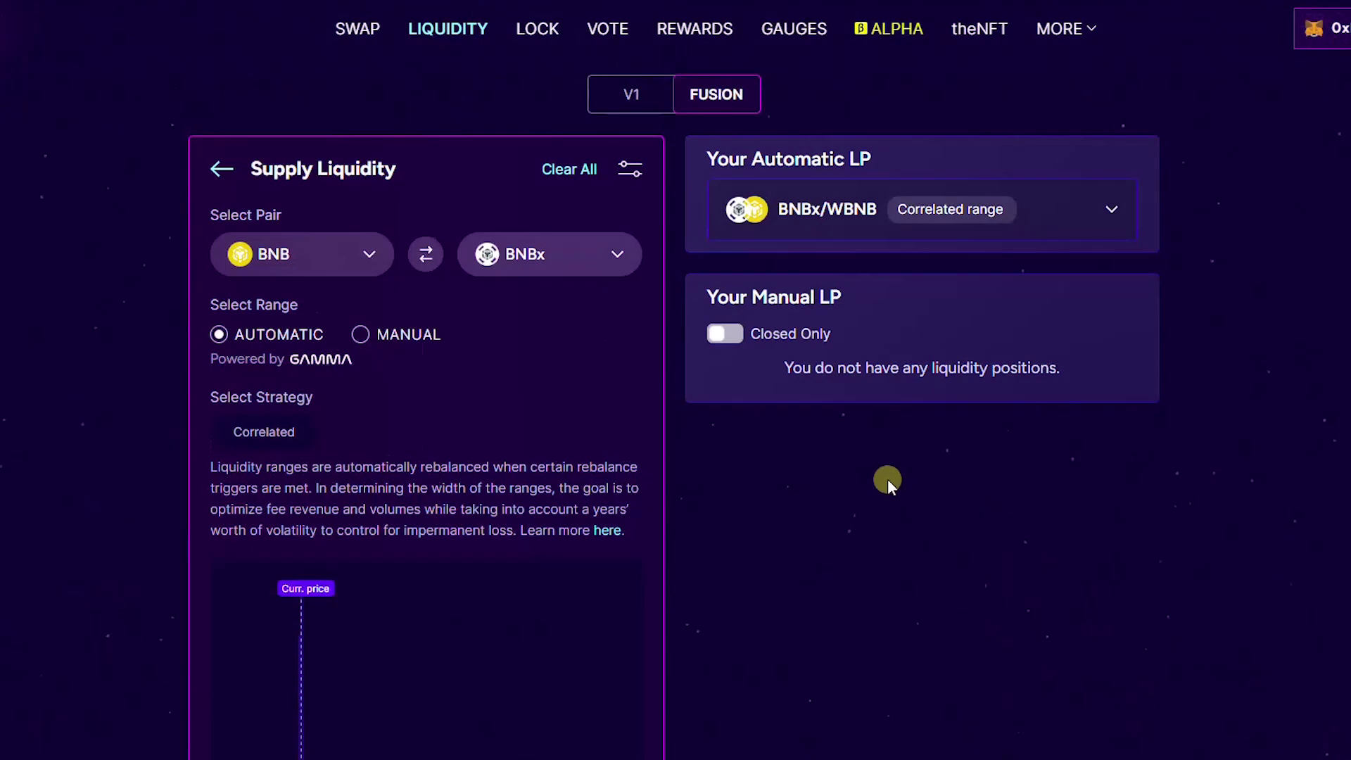